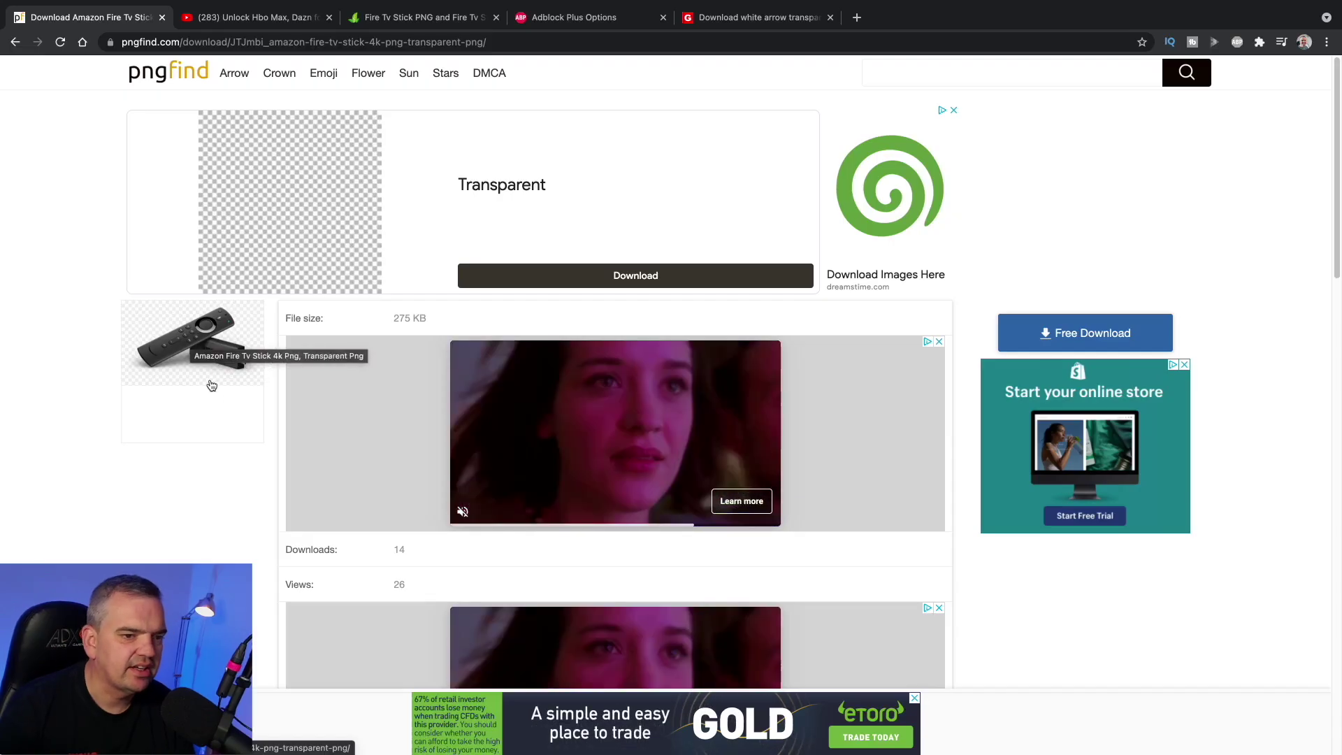
# Download the Amazon Fire TV Stick transparent PNG from the pngfind page.
pyautogui.scroll(-1, 982, 526)
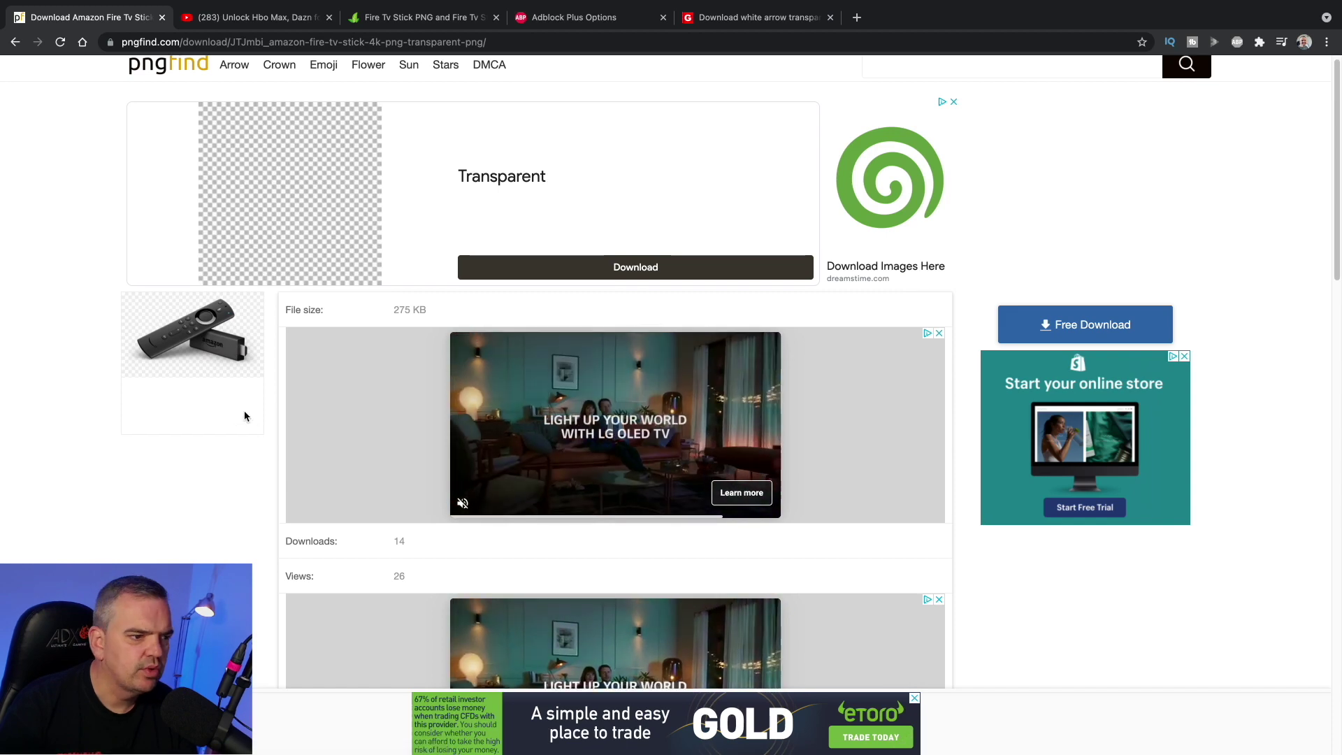
pyautogui.scroll(-4, 904, 467)
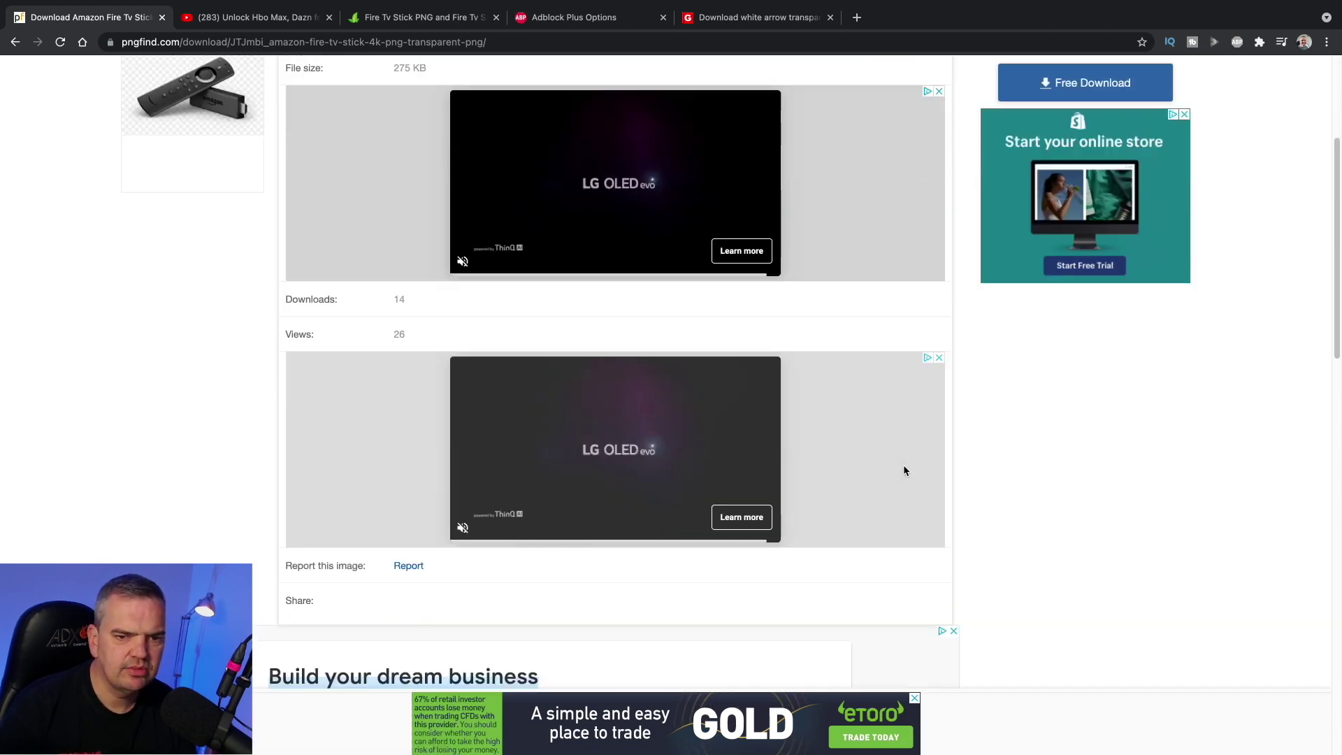
pyautogui.scroll(4, 901, 468)
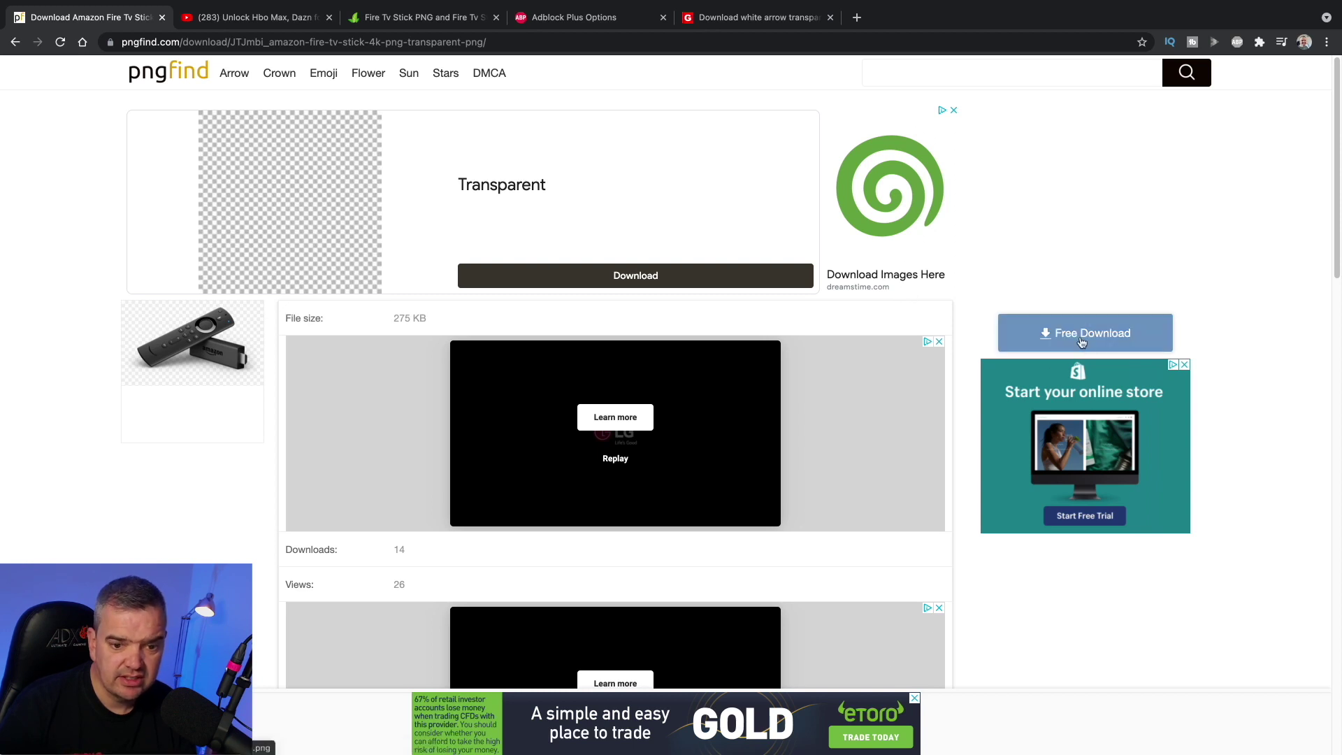
pyautogui.scroll(-4, 701, 597)
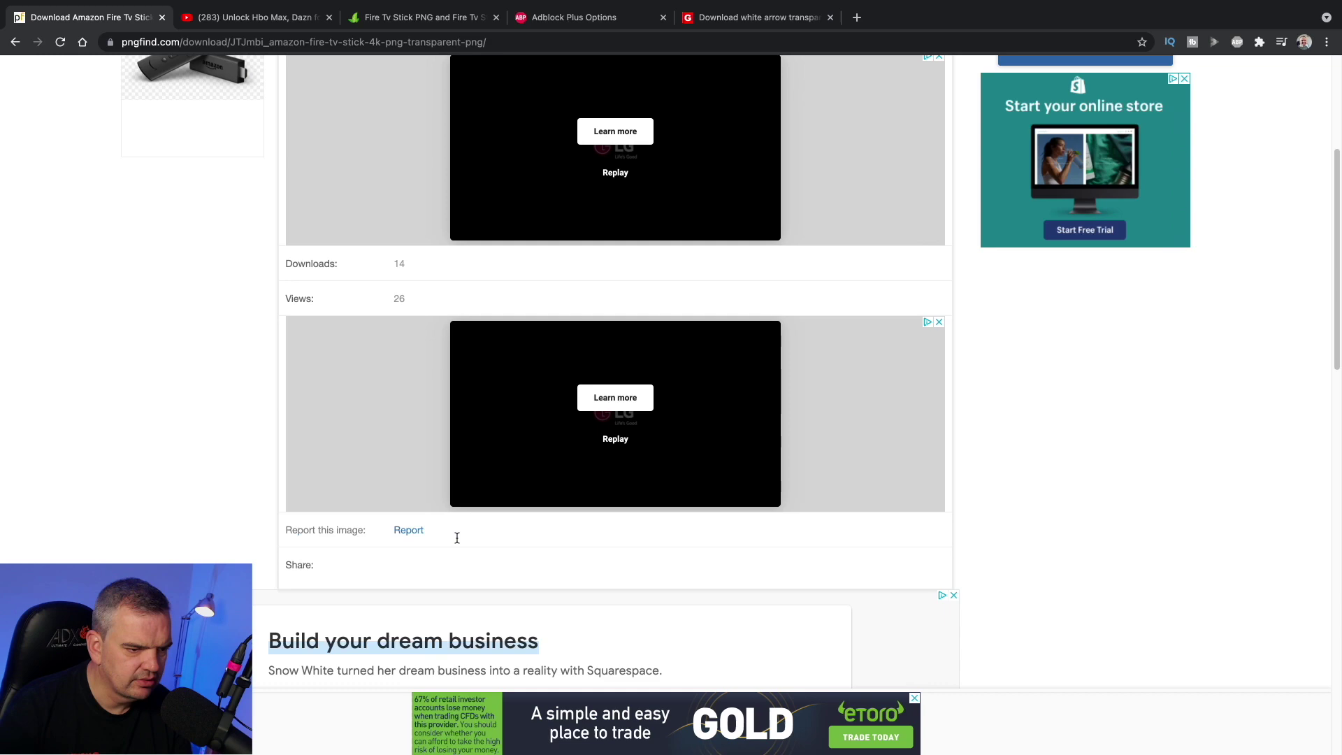
pyautogui.scroll(-9, 457, 538)
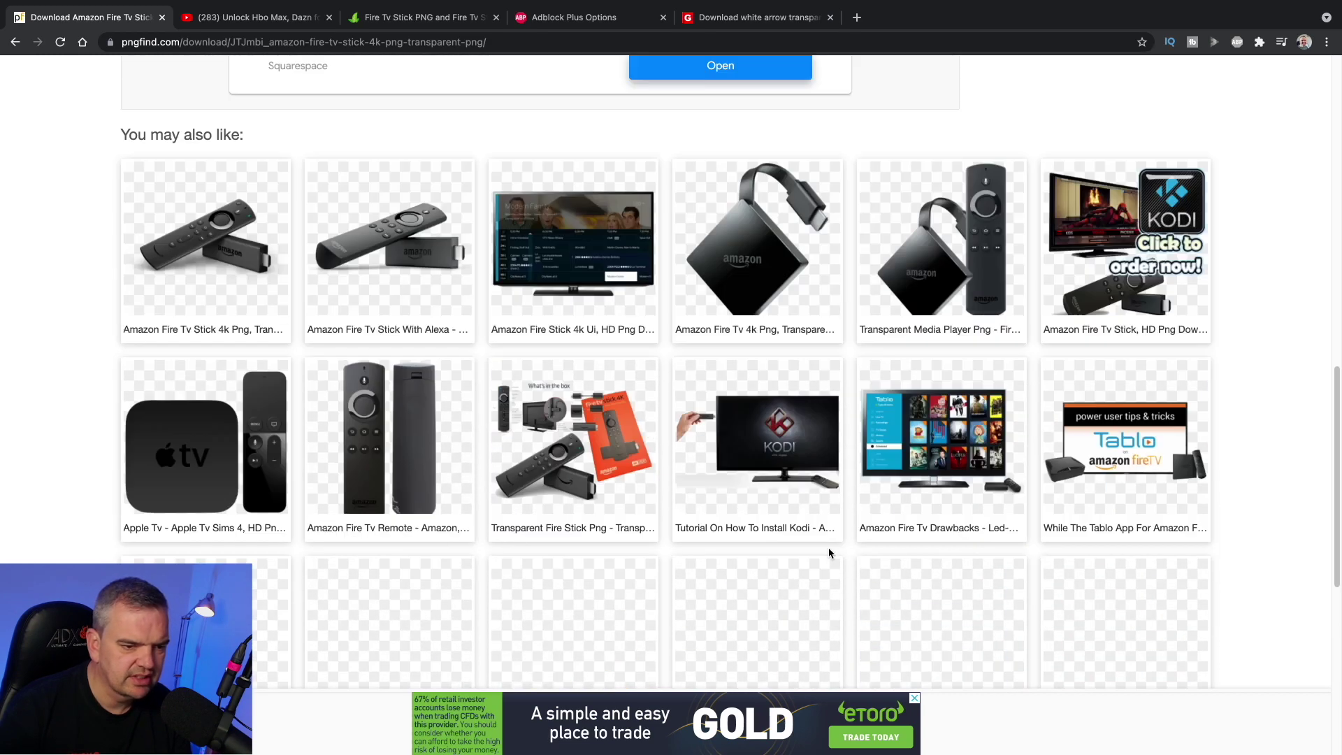
pyautogui.scroll(15, 828, 548)
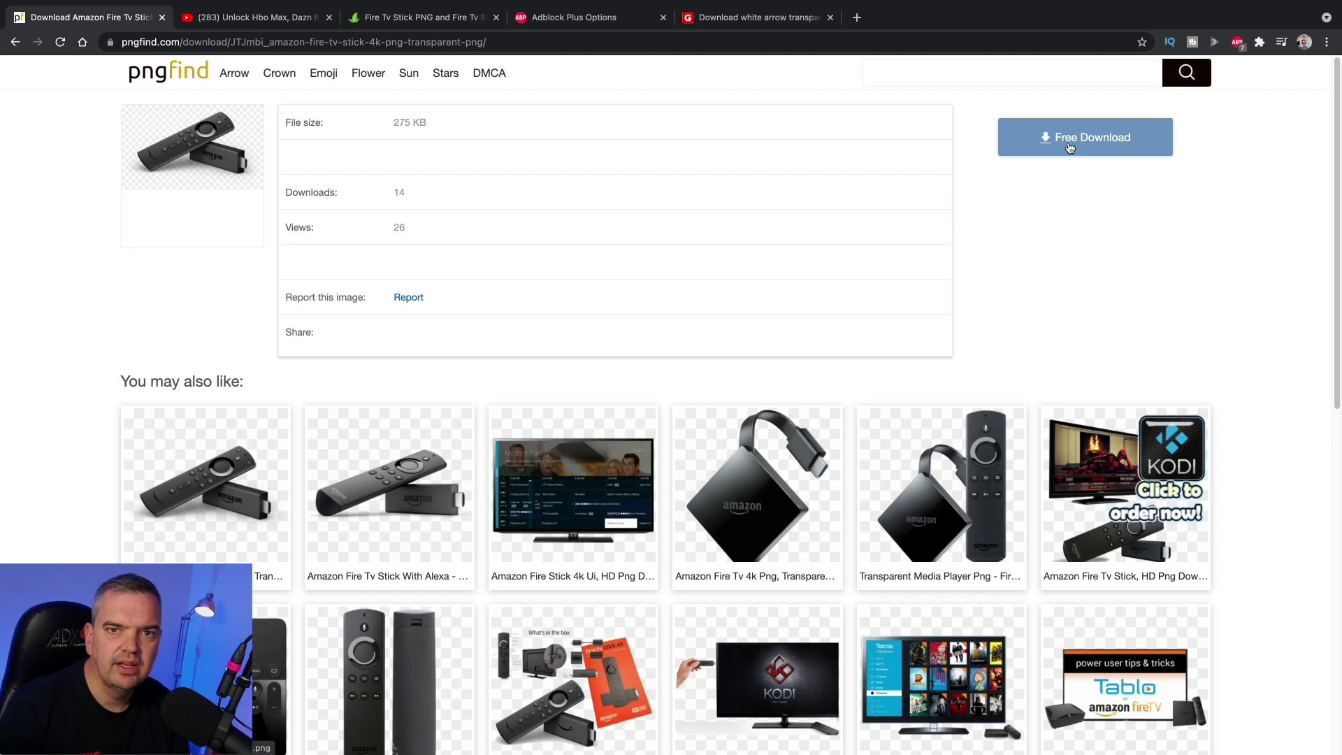
pyautogui.click(1070, 145)
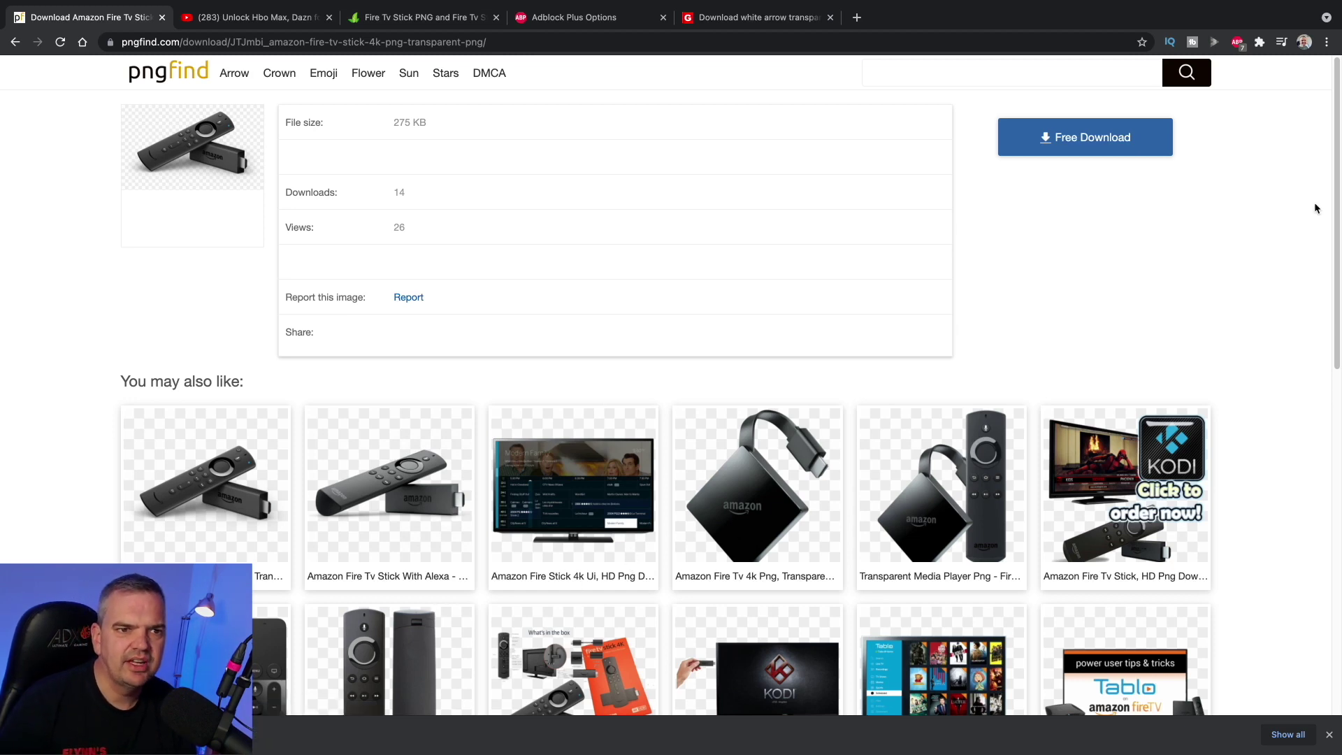
# Switch to the CleanPNG results and open the hand-holding-remote Fire Cartoon image (1000*667, 0.5 MB).
pyautogui.hotkey('ctrl', 'Tab')
pyautogui.hotkey('ctrl', 'Tab')
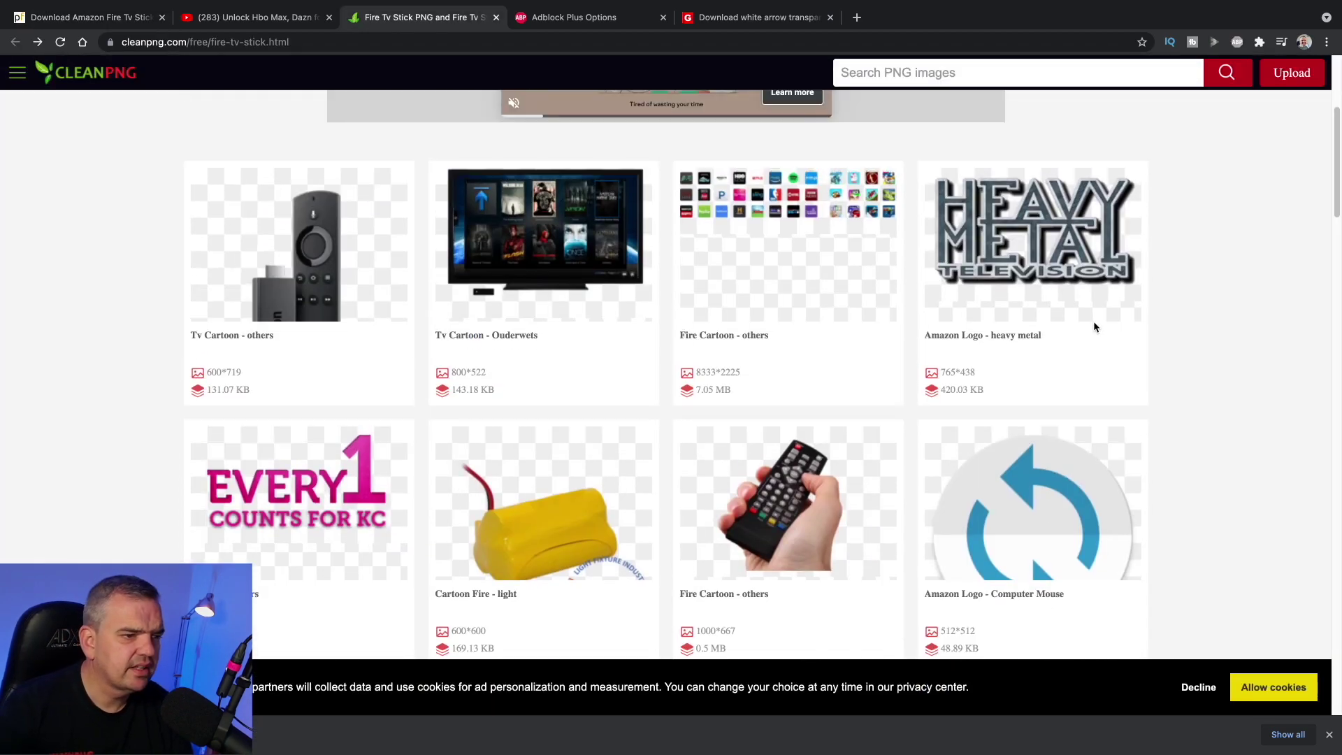
pyautogui.scroll(-3, 1051, 443)
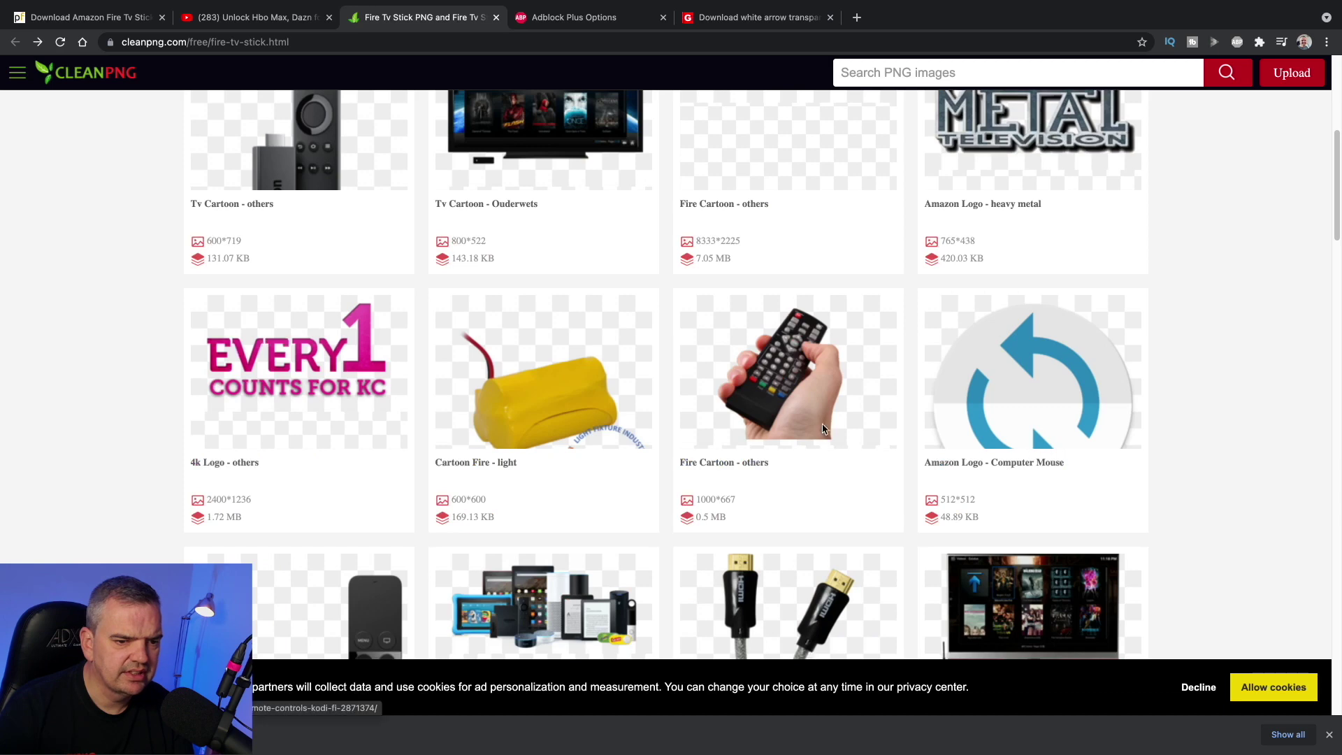
pyautogui.click(771, 396)
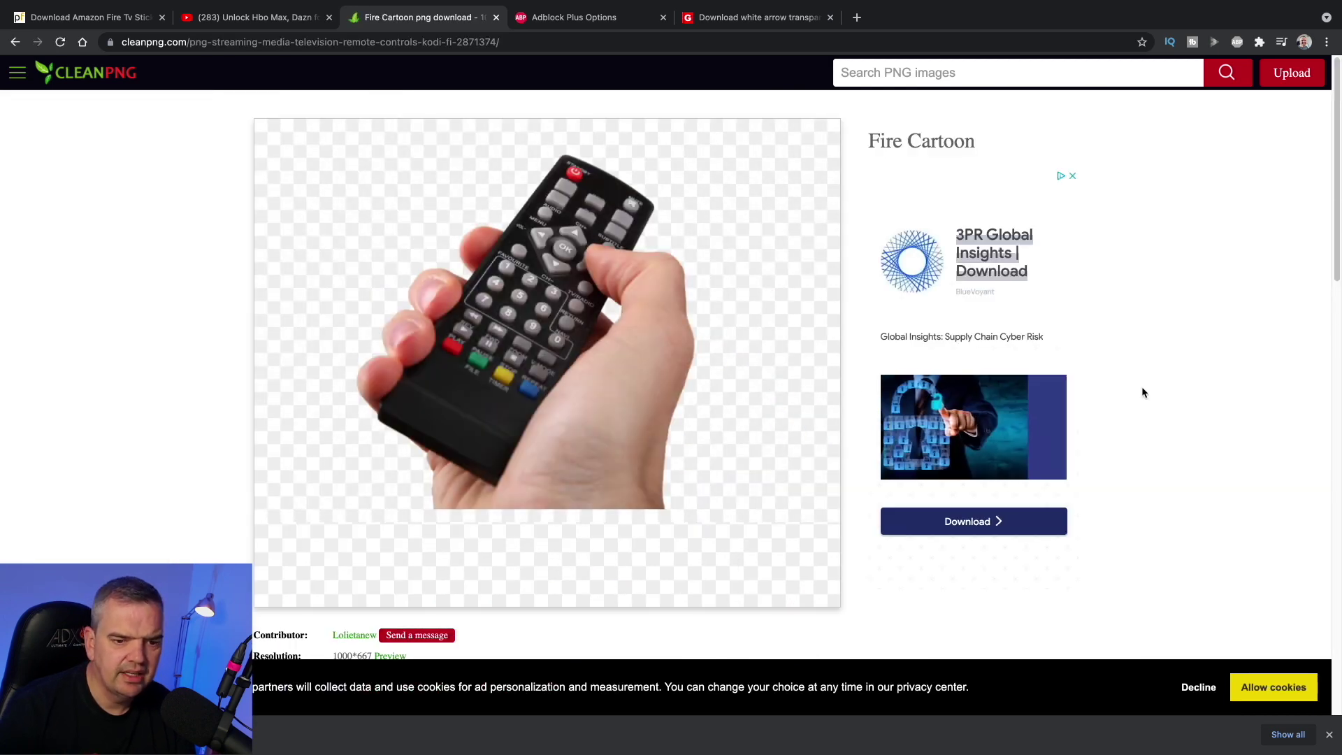
pyautogui.scroll(-5, 996, 508)
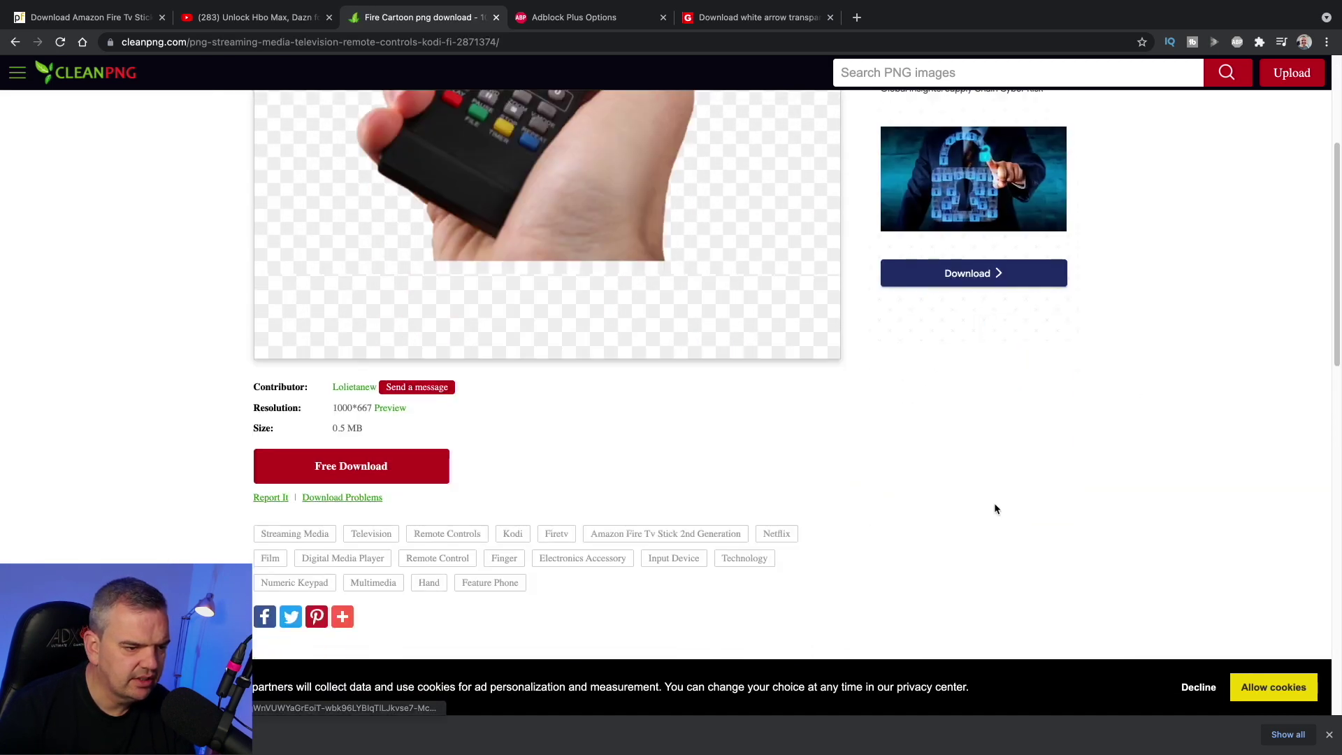
pyautogui.scroll(1, 995, 509)
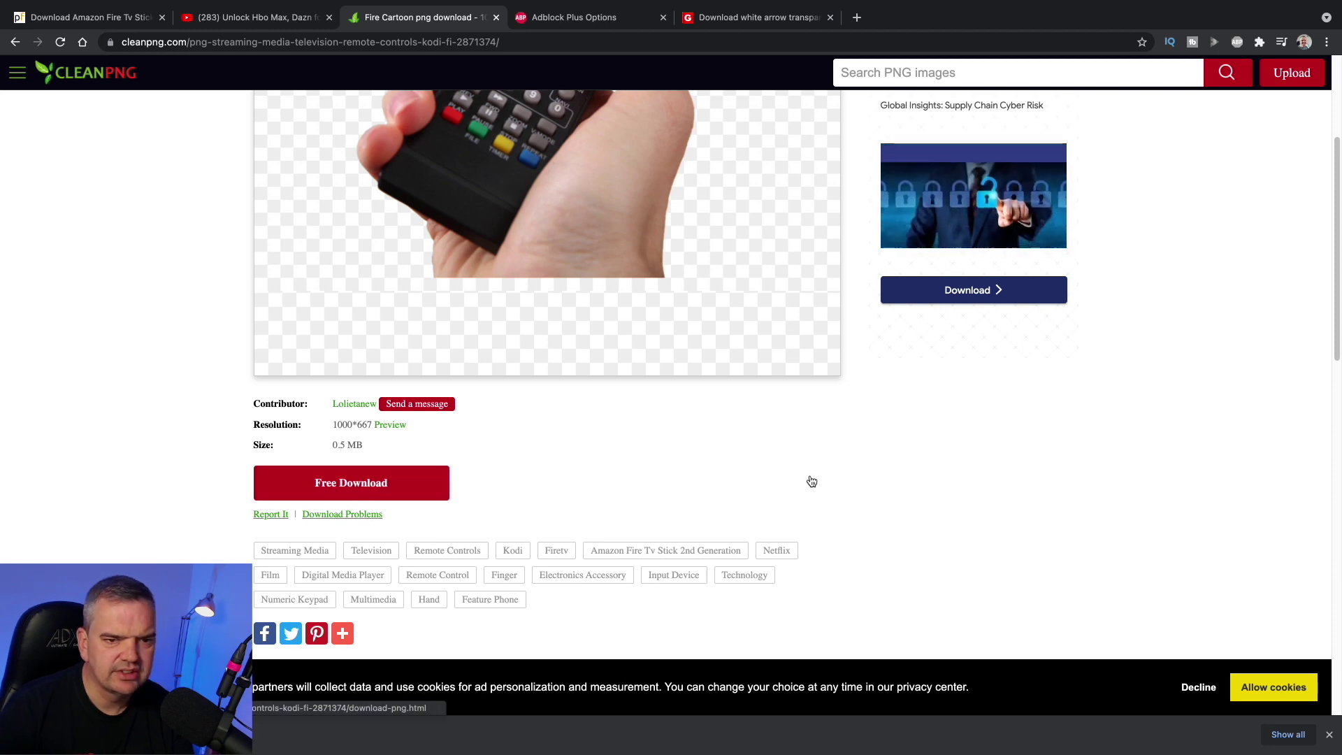
pyautogui.scroll(5, 811, 481)
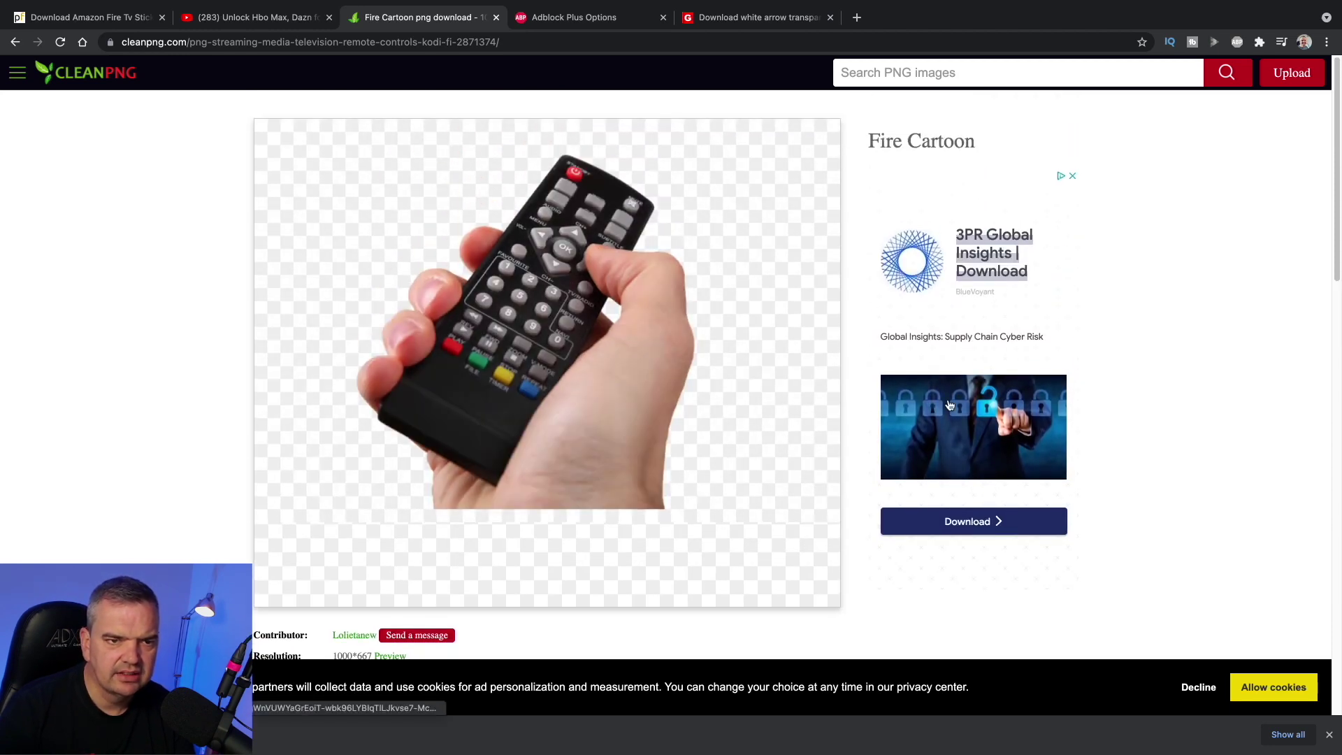
pyautogui.scroll(-8, 901, 451)
pyautogui.scroll(8, 895, 450)
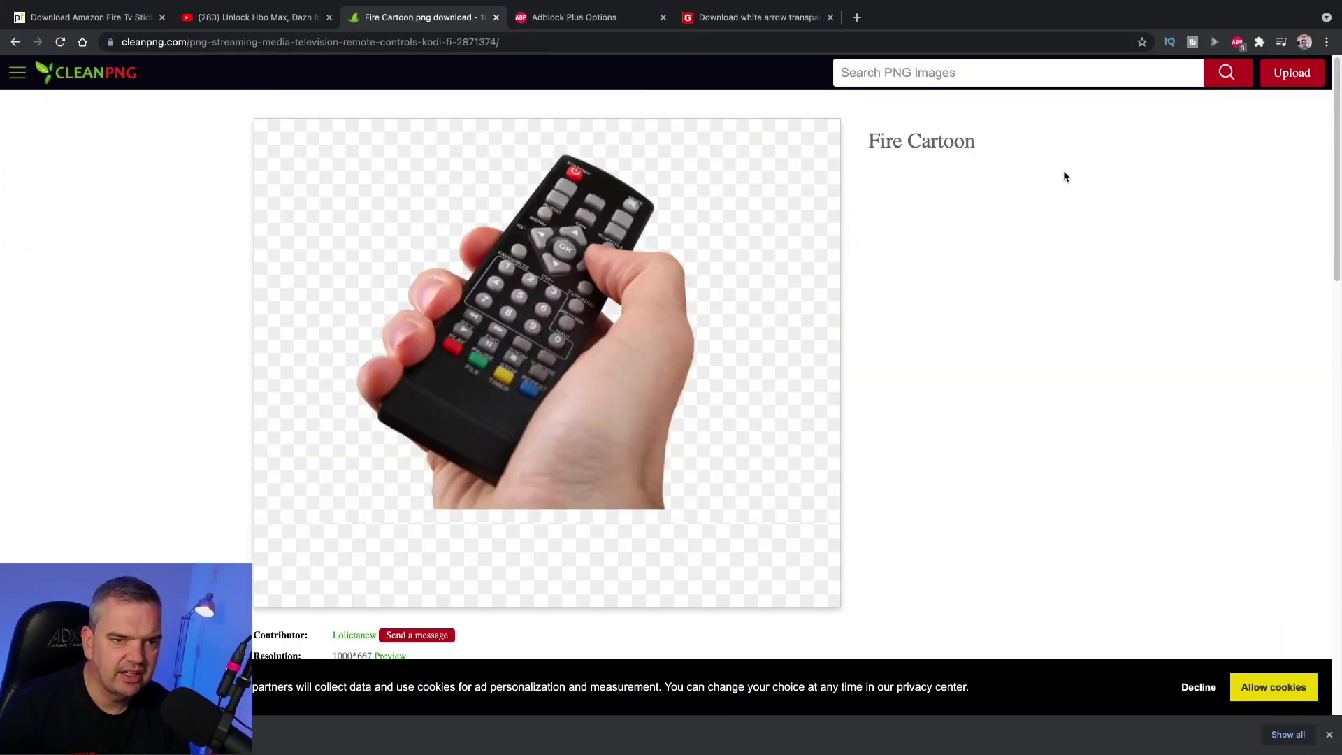
# Download the Fire Cartoon remote-control PNG with CleanPNG's Free Download button.
pyautogui.scroll(-3, 953, 308)
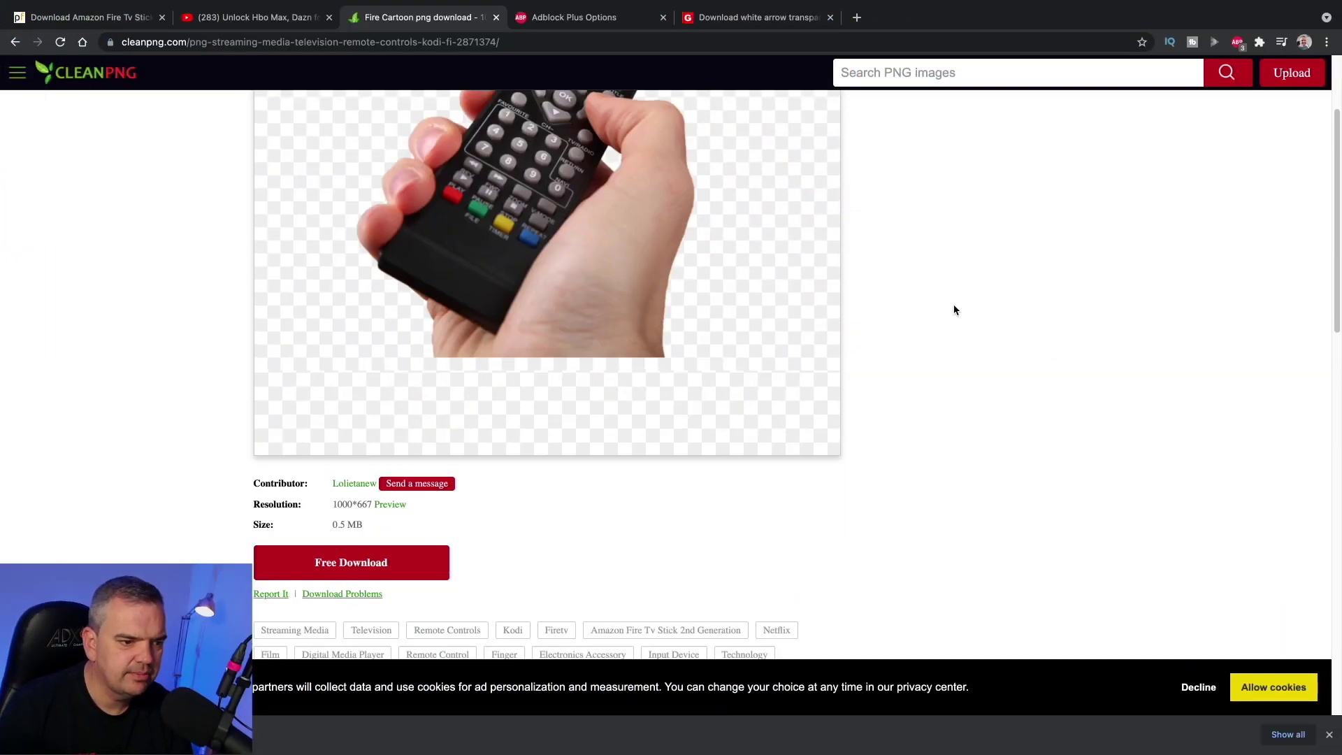
pyautogui.click(351, 504)
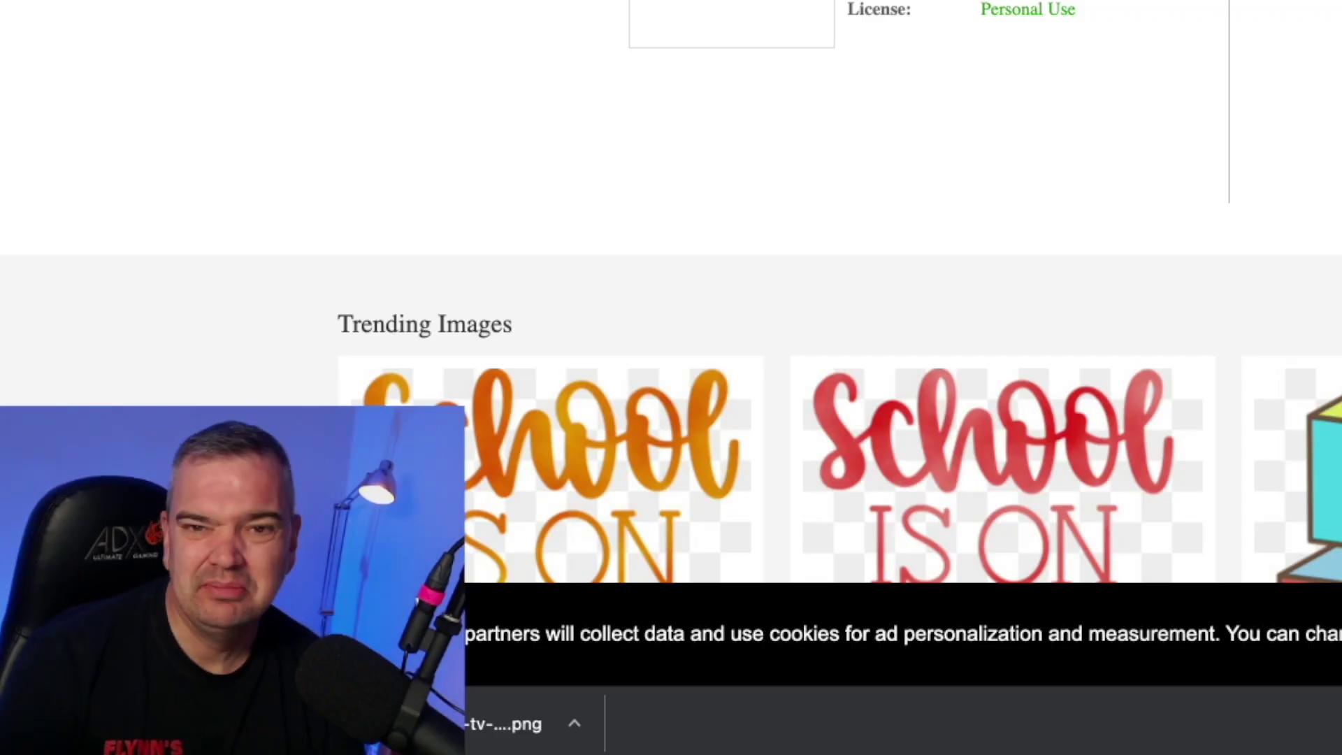
# Return to the YouTube Netflix video in full screen and reload it to skip the ad.
pyautogui.click(252, 53)
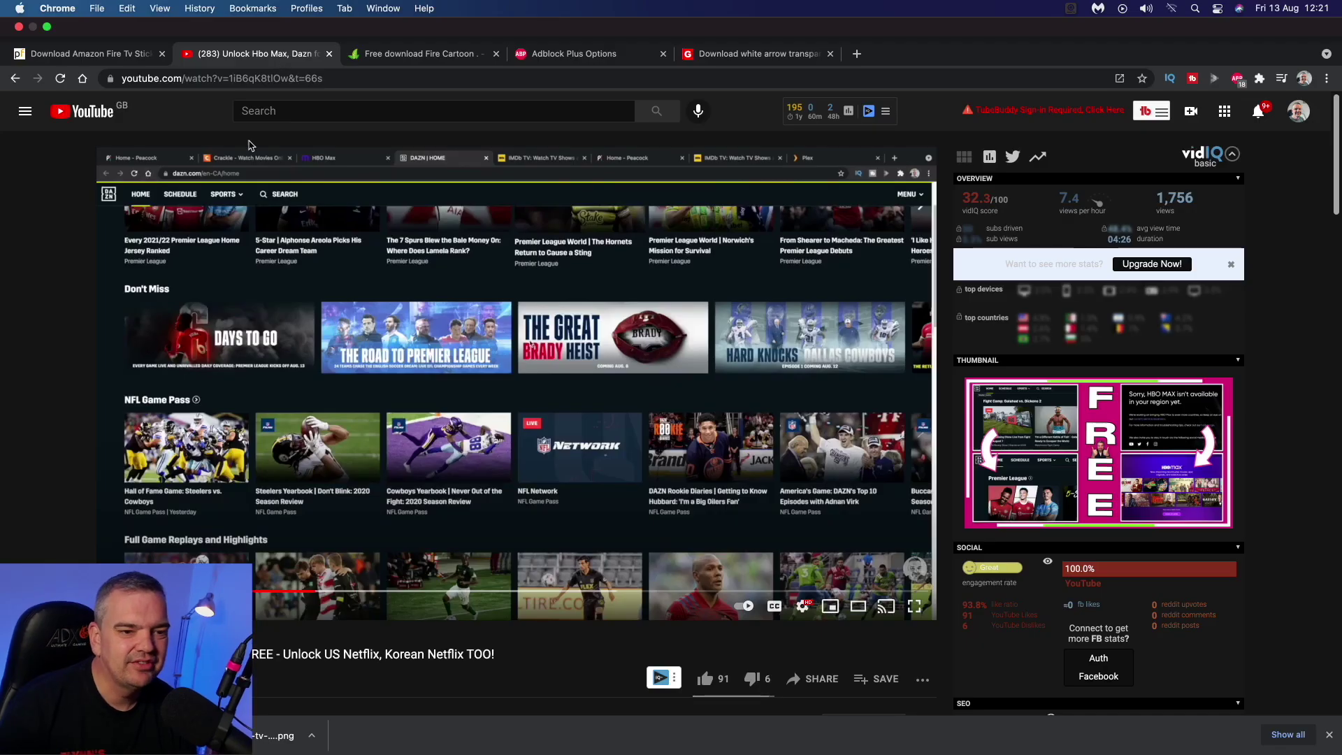
pyautogui.press('ctrl+super+f')
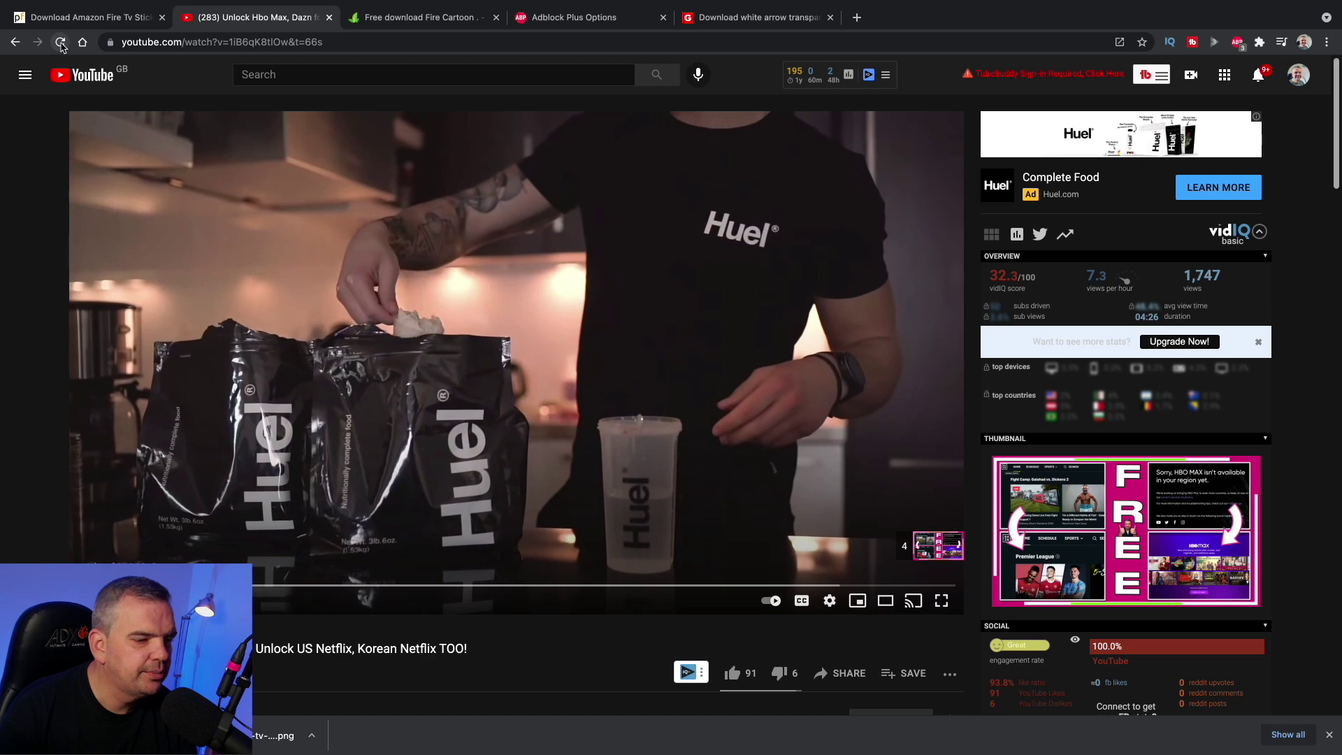
pyautogui.click(60, 42)
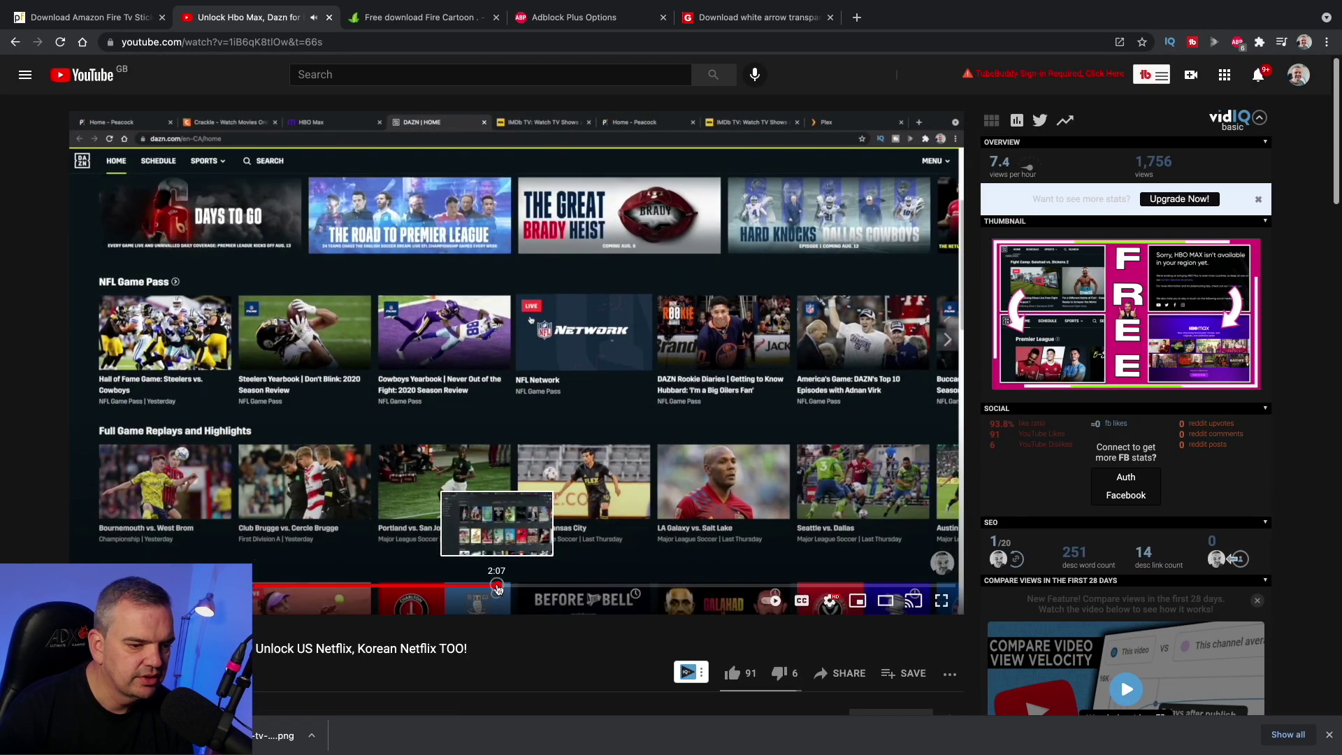
# Seek through the video timeline to the Plex and Google start page parts, then back.
pyautogui.click(499, 586)
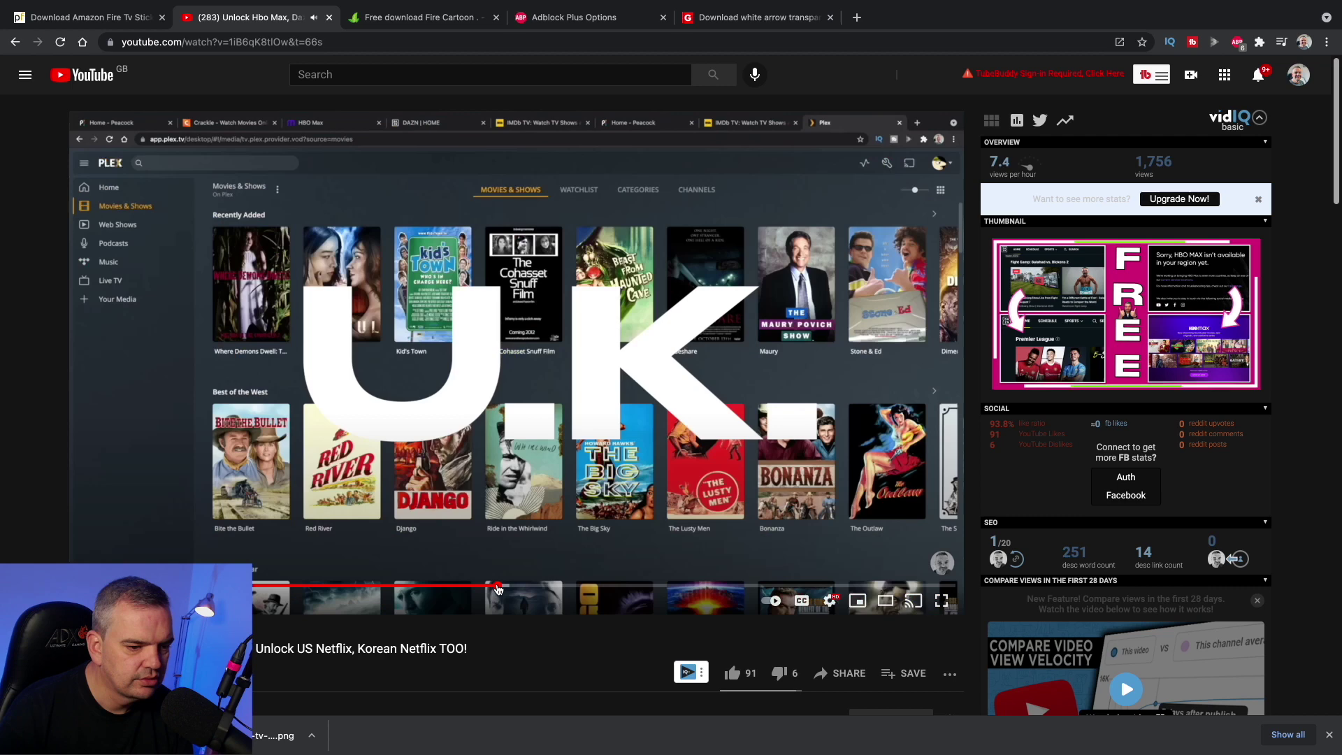
pyautogui.click(606, 586)
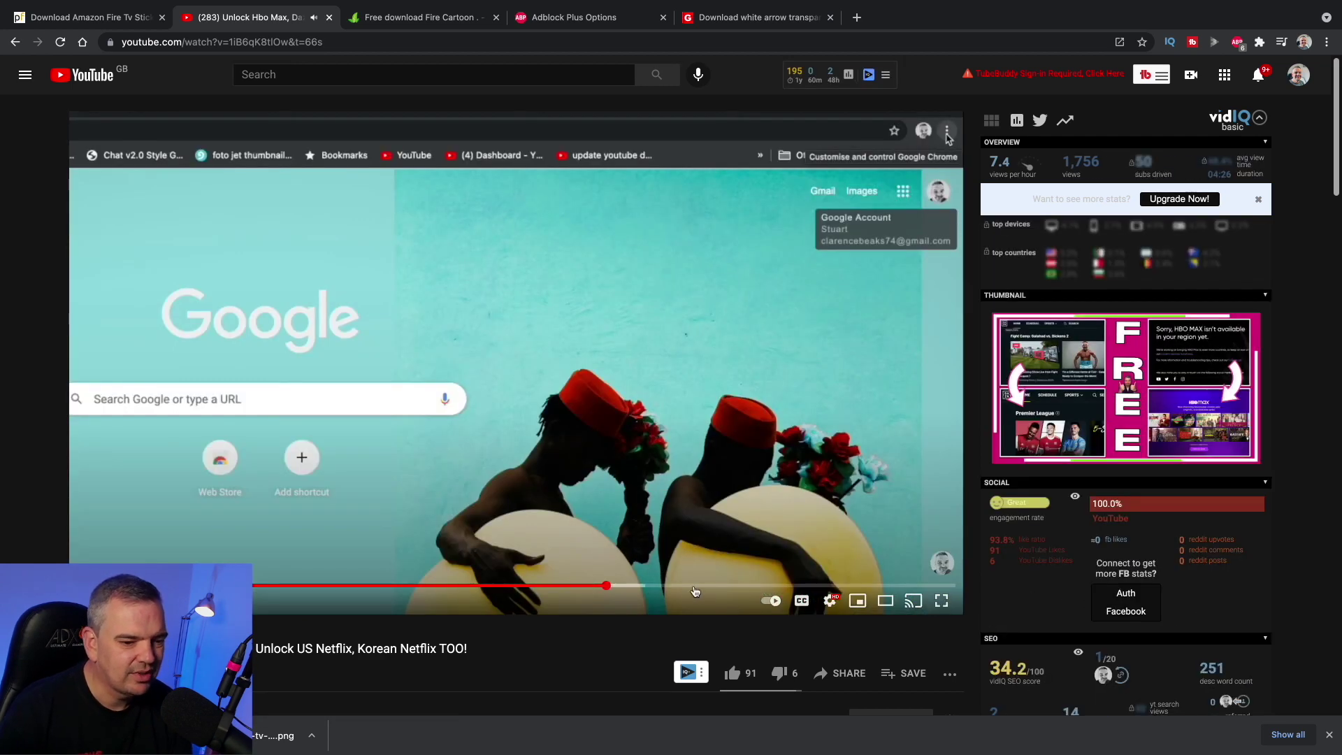
pyautogui.click(708, 586)
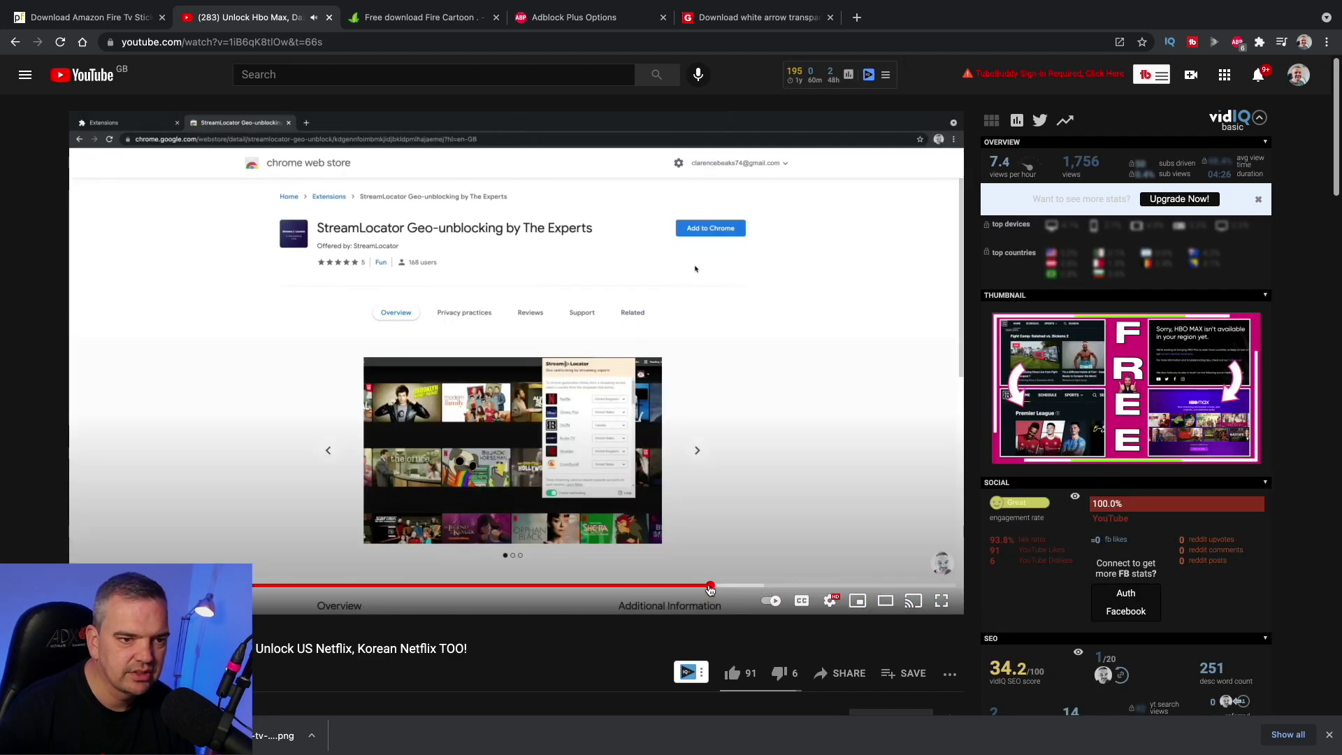
pyautogui.click(414, 586)
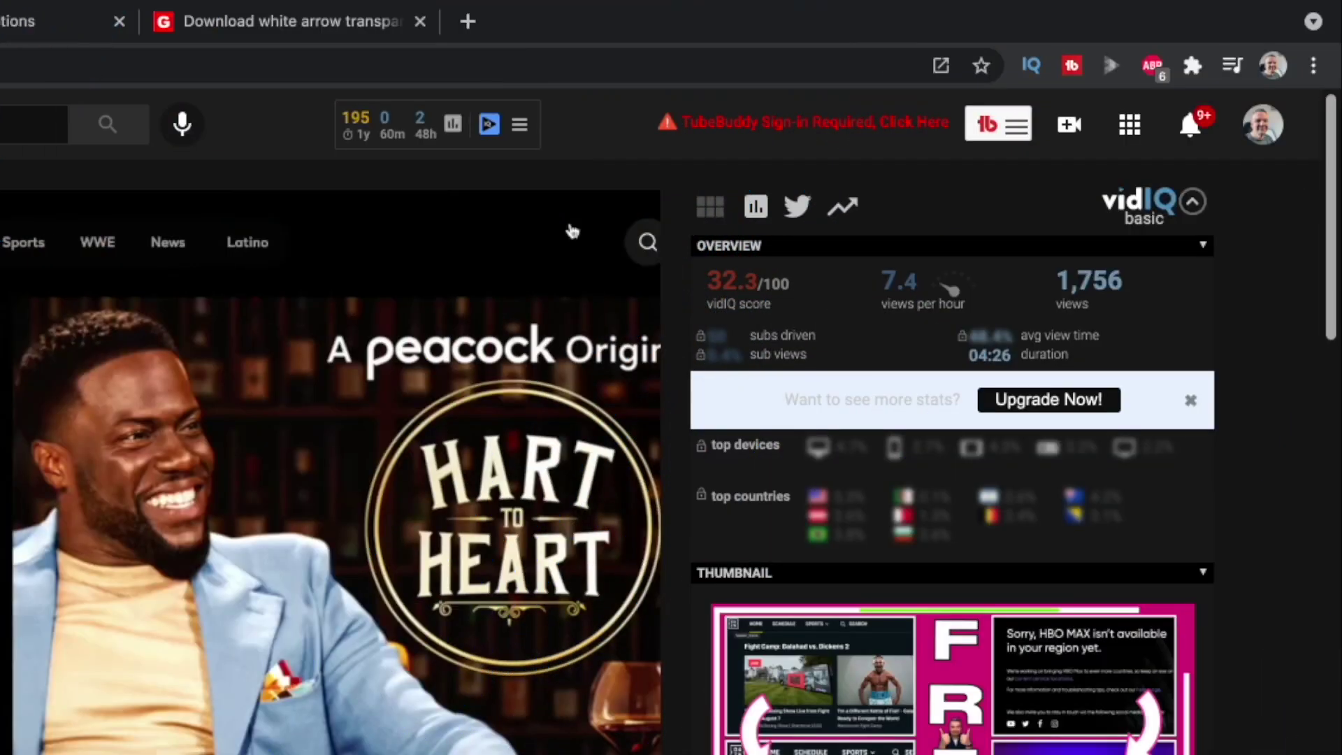
# Go to the Extensions page via More Tools, then launch the Chrome Web Store from its side drawer.
pyautogui.click(1314, 66)
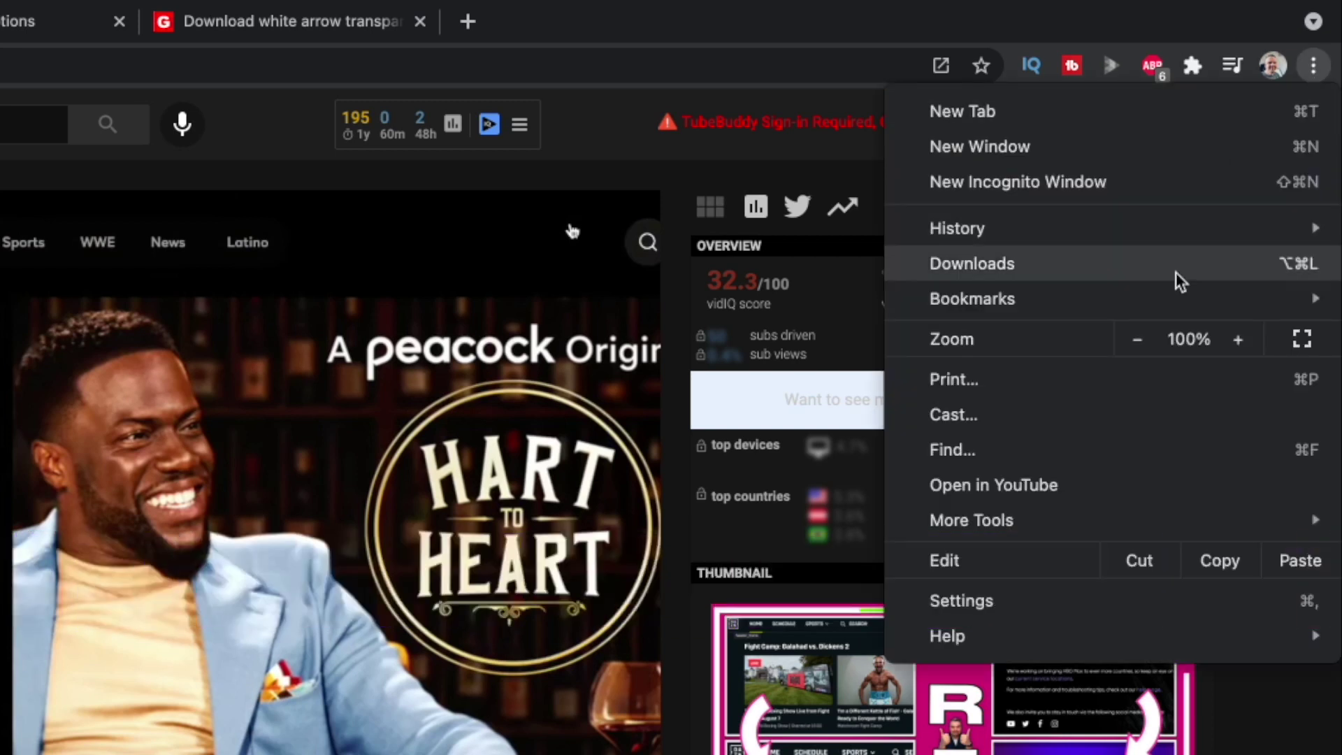
pyautogui.moveTo(1071, 529)
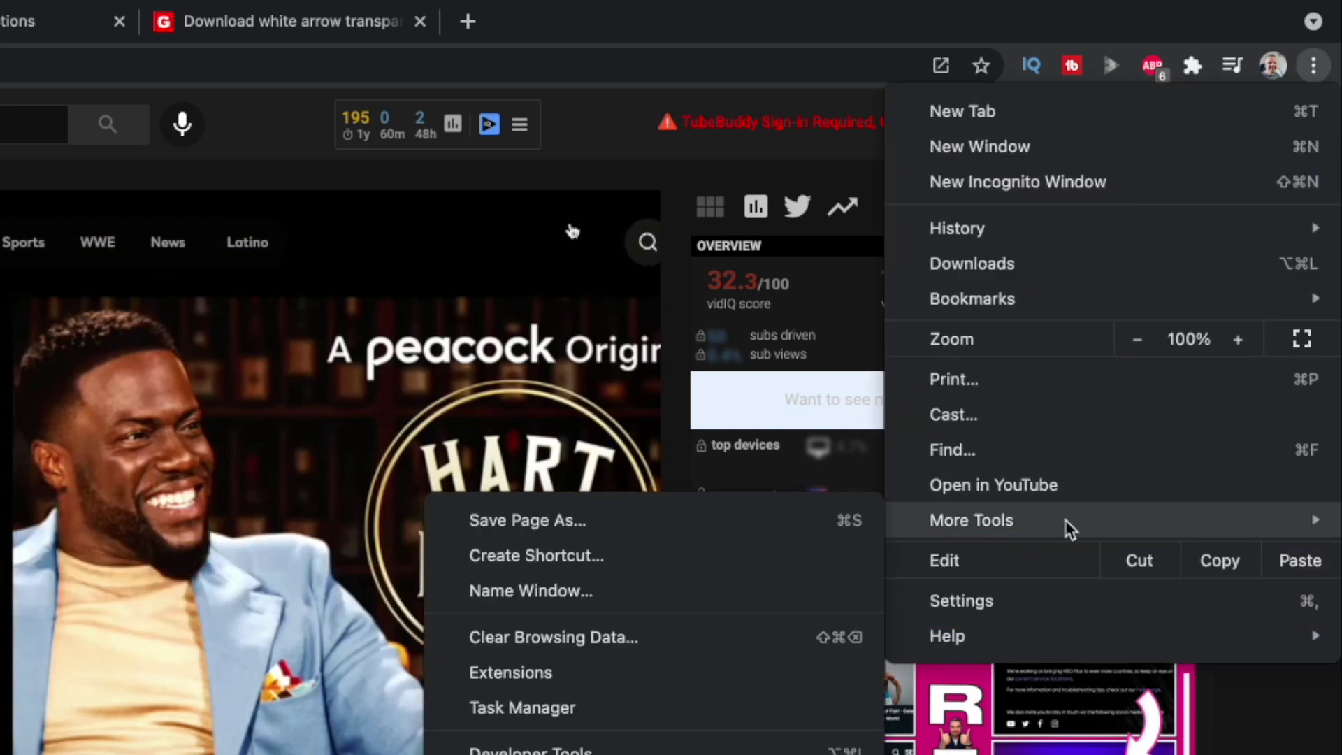
pyautogui.click(514, 674)
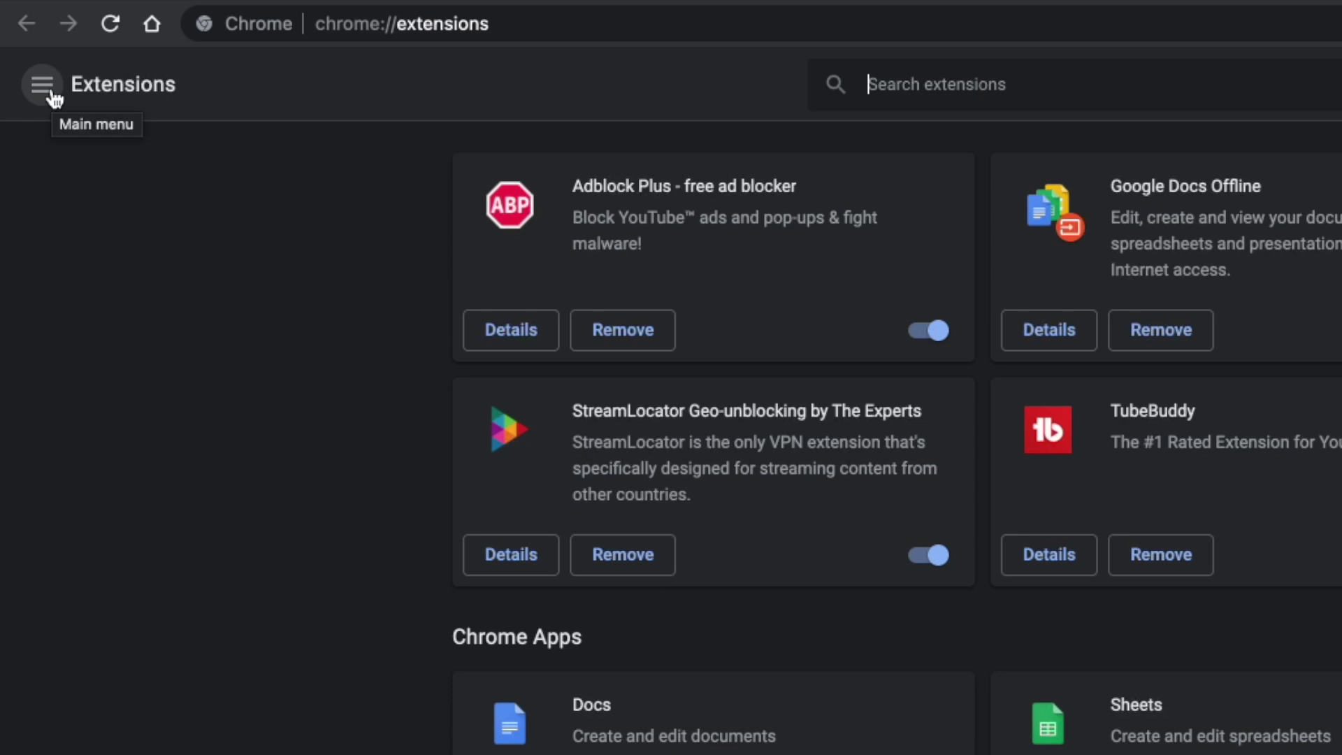
pyautogui.click(44, 87)
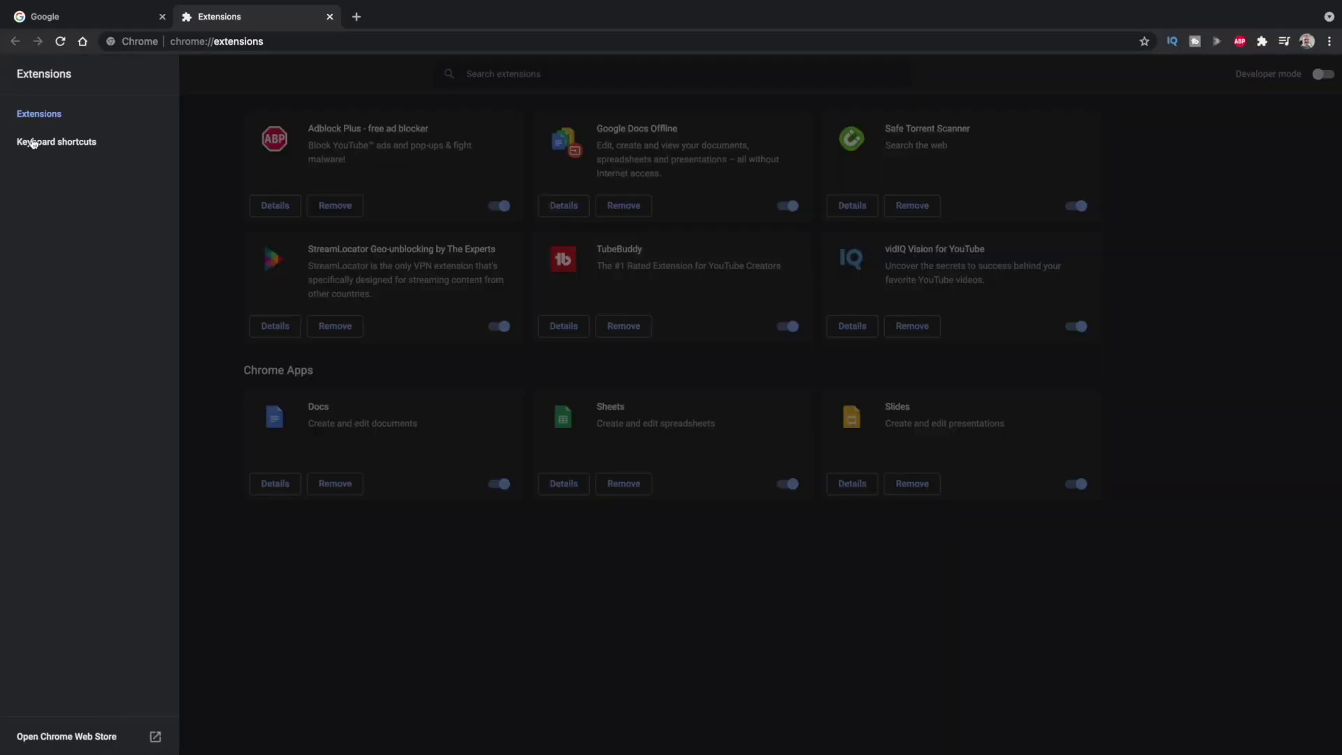
pyautogui.click(85, 740)
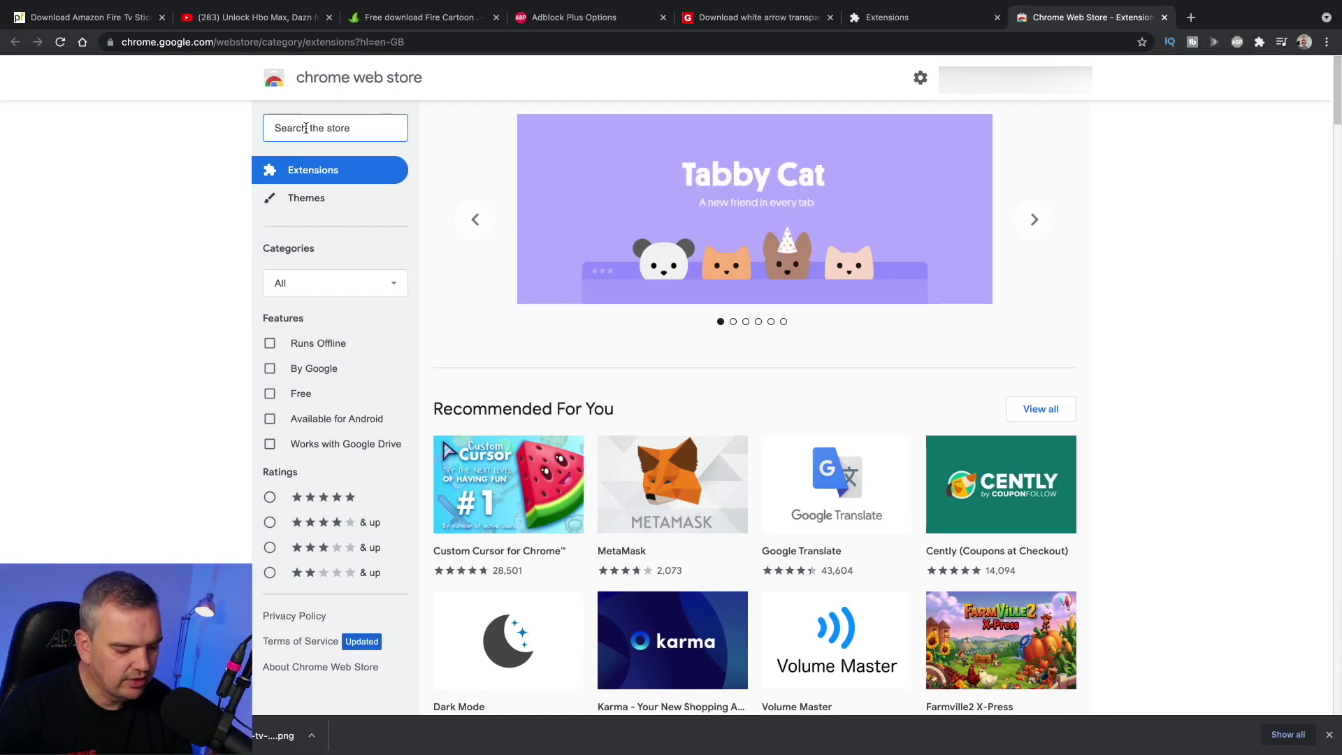
# Search the store for 'adblocker plus' and open the Adblock Plus - free ad blocker listing.
pyautogui.write('ad')
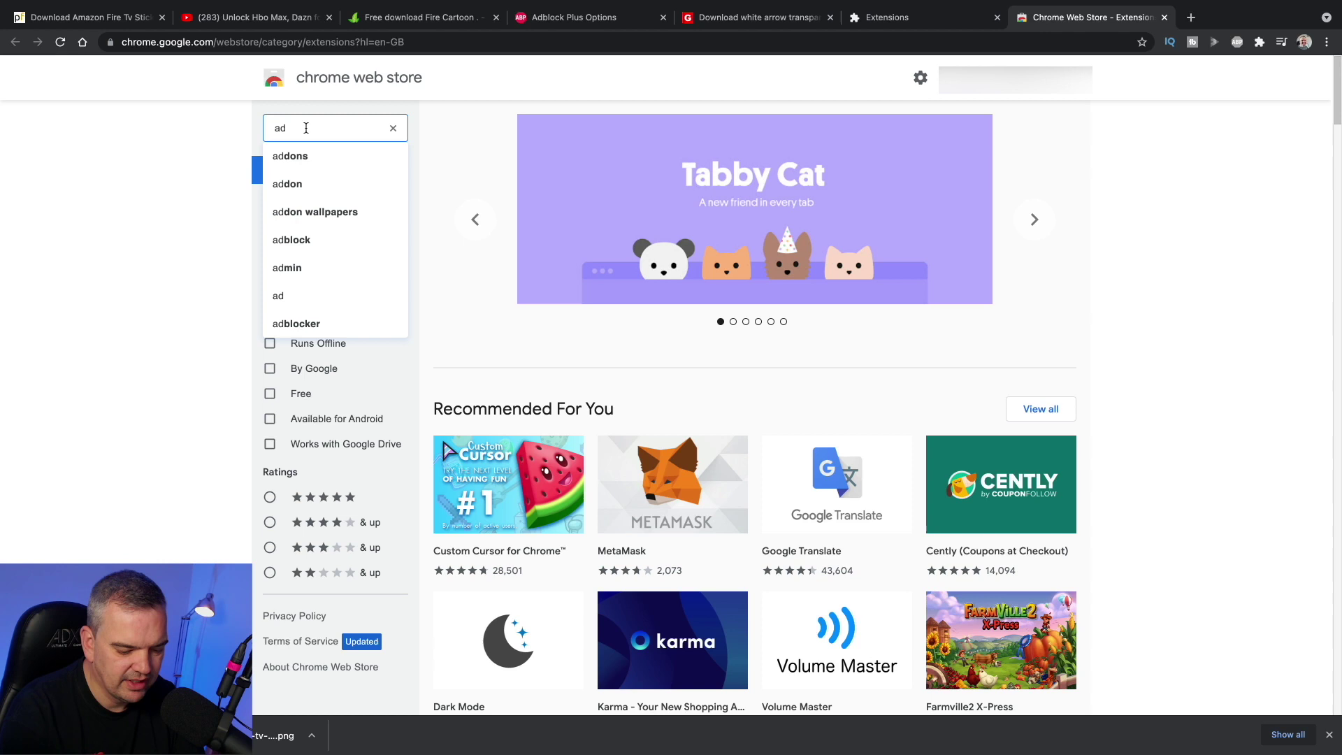
pyautogui.write('blocker ')
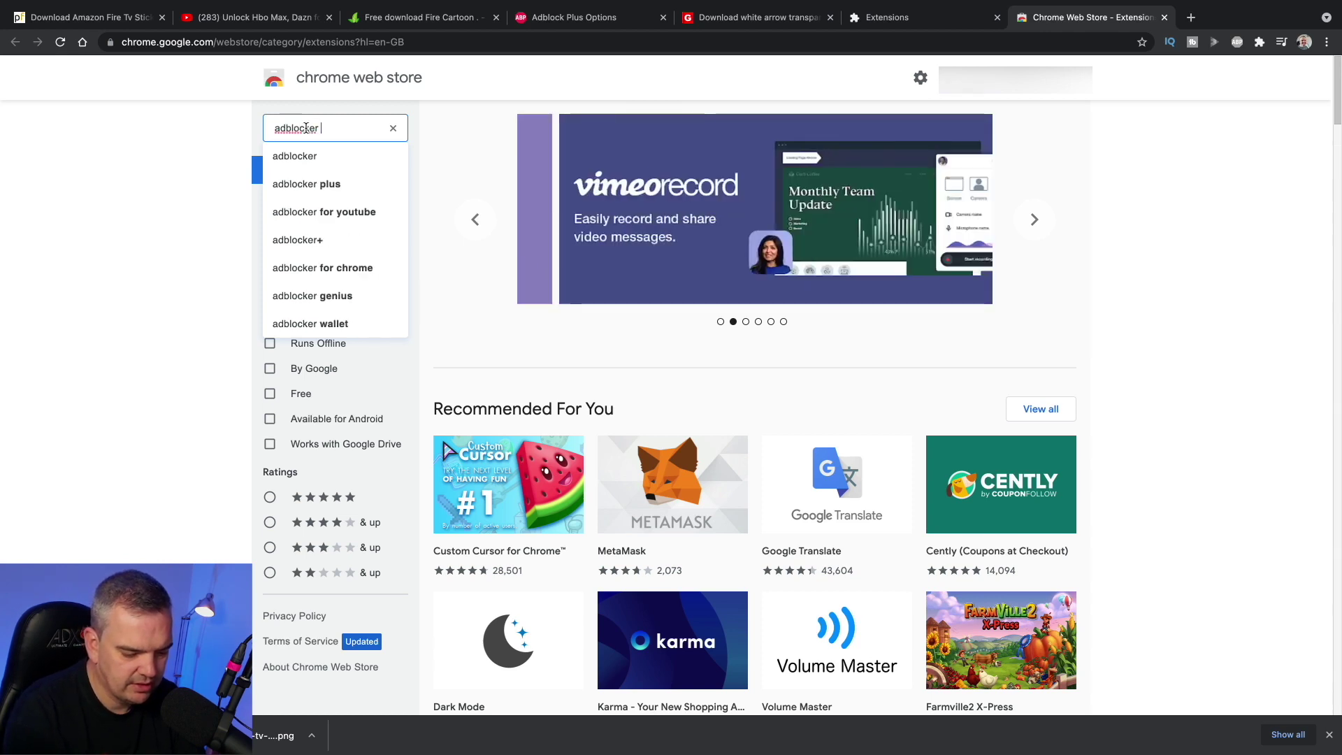
pyautogui.write('plus')
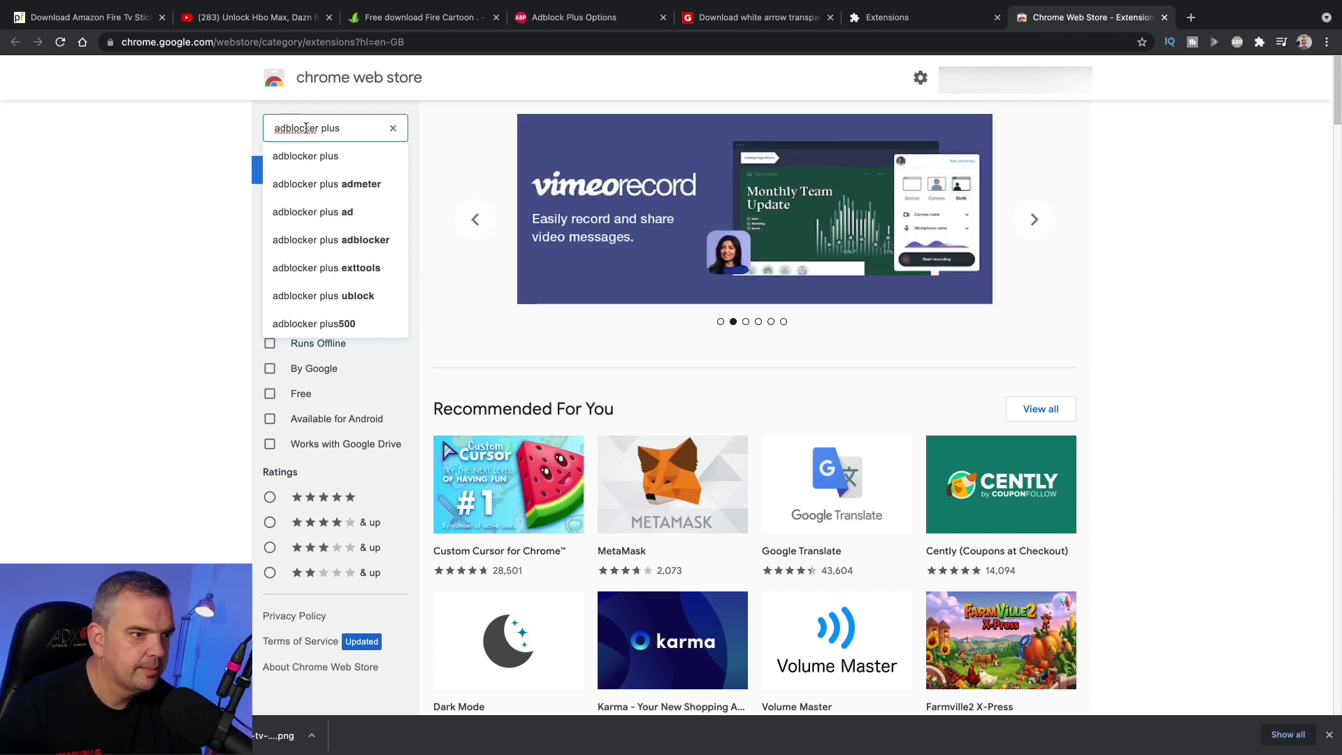
pyautogui.press('Return')
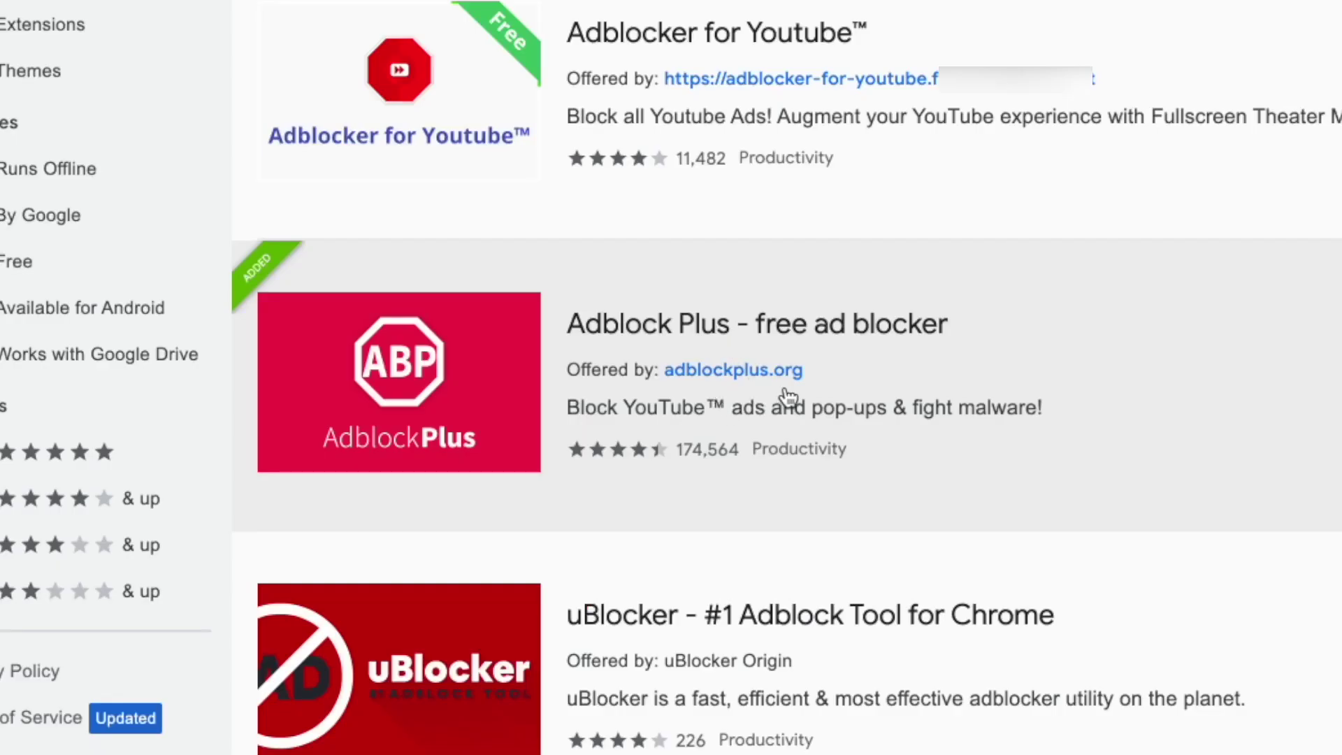
pyautogui.click(636, 330)
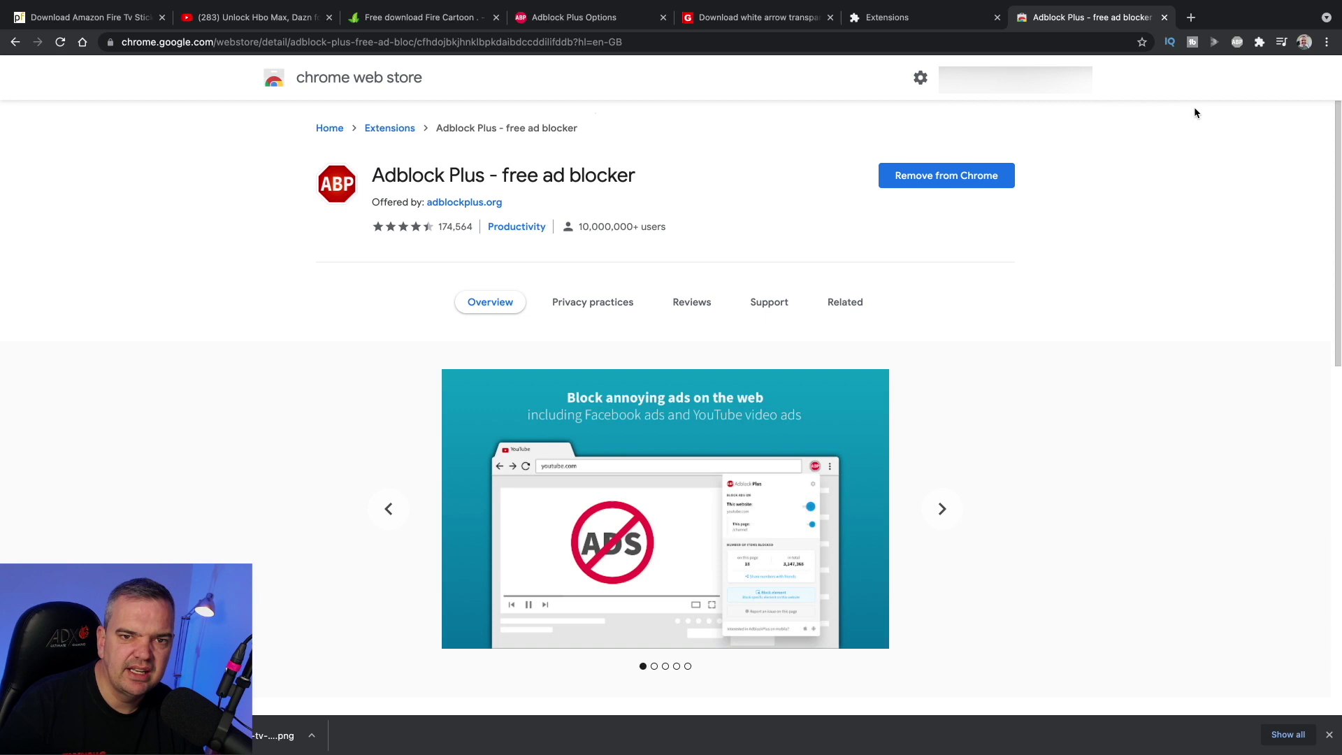
# Pin Adblock Plus to the toolbar from the puzzle-piece Extensions menu.
pyautogui.scroll(-1, 1197, 111)
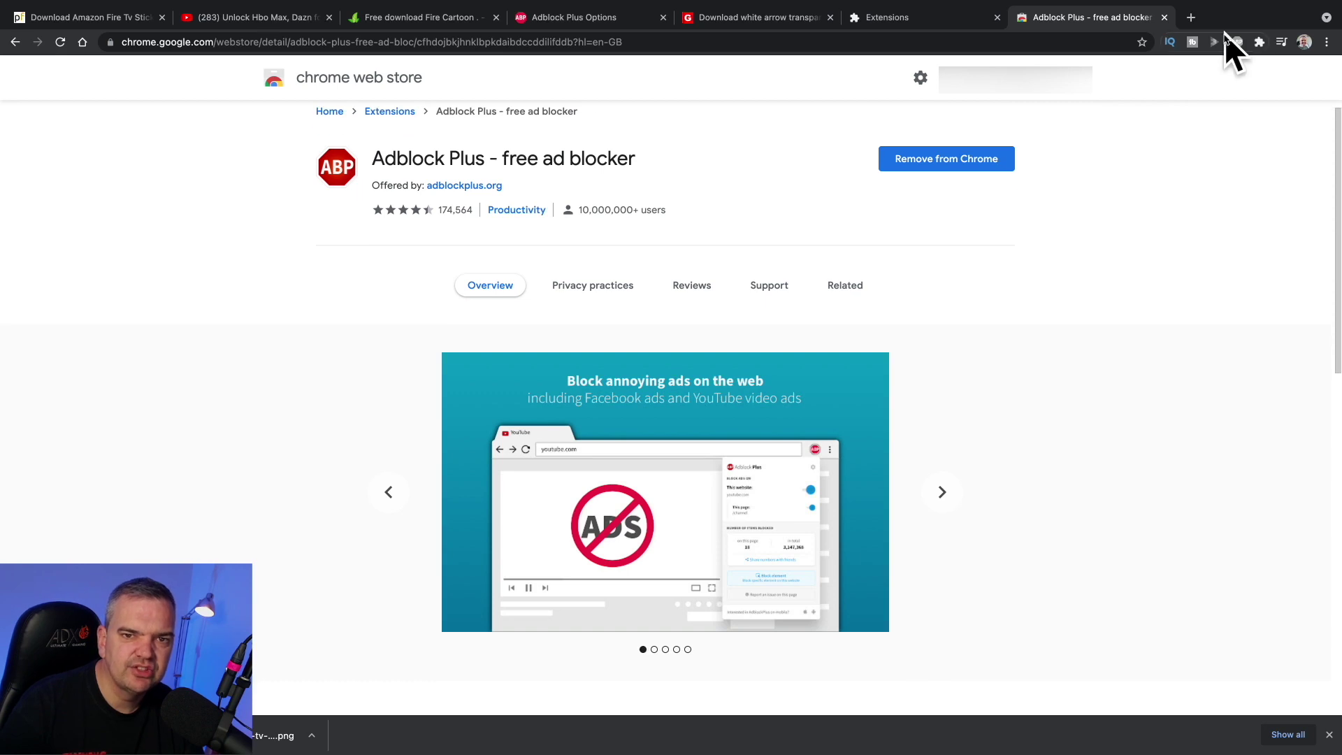
pyautogui.click(1261, 44)
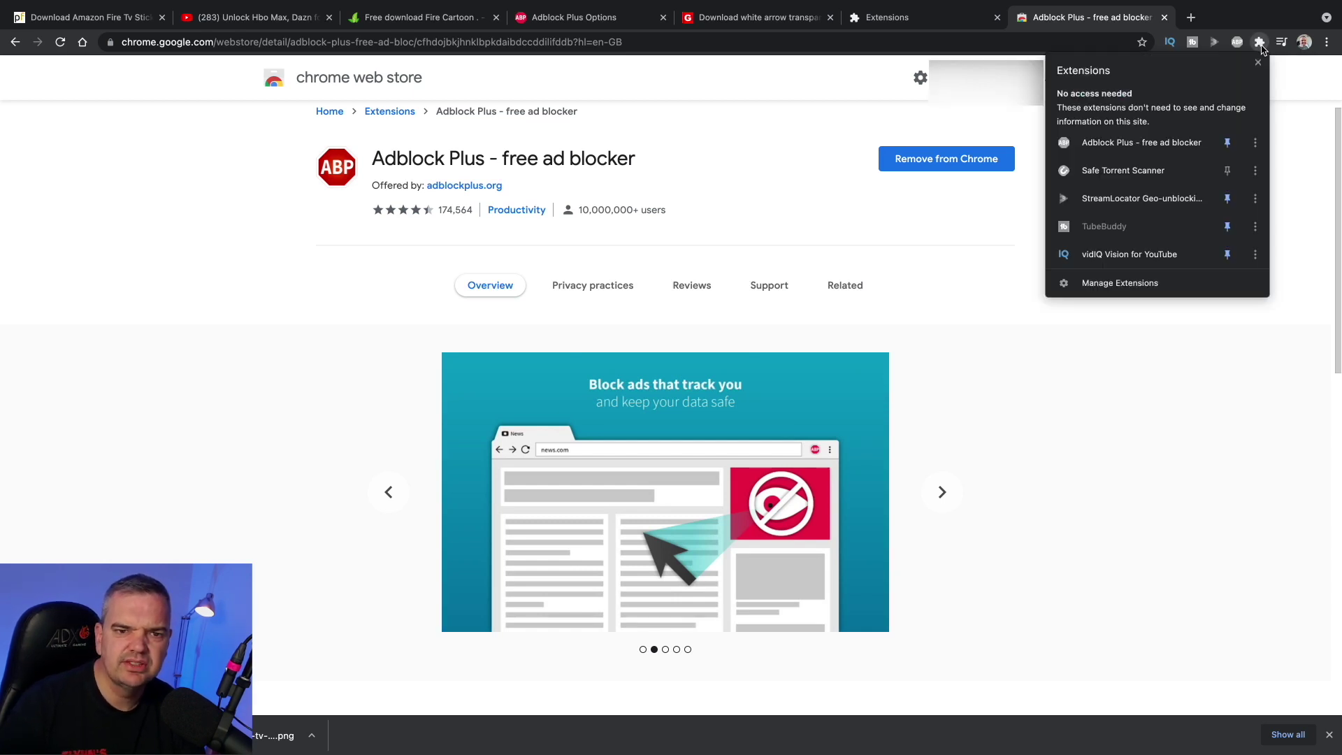
pyautogui.click(1229, 144)
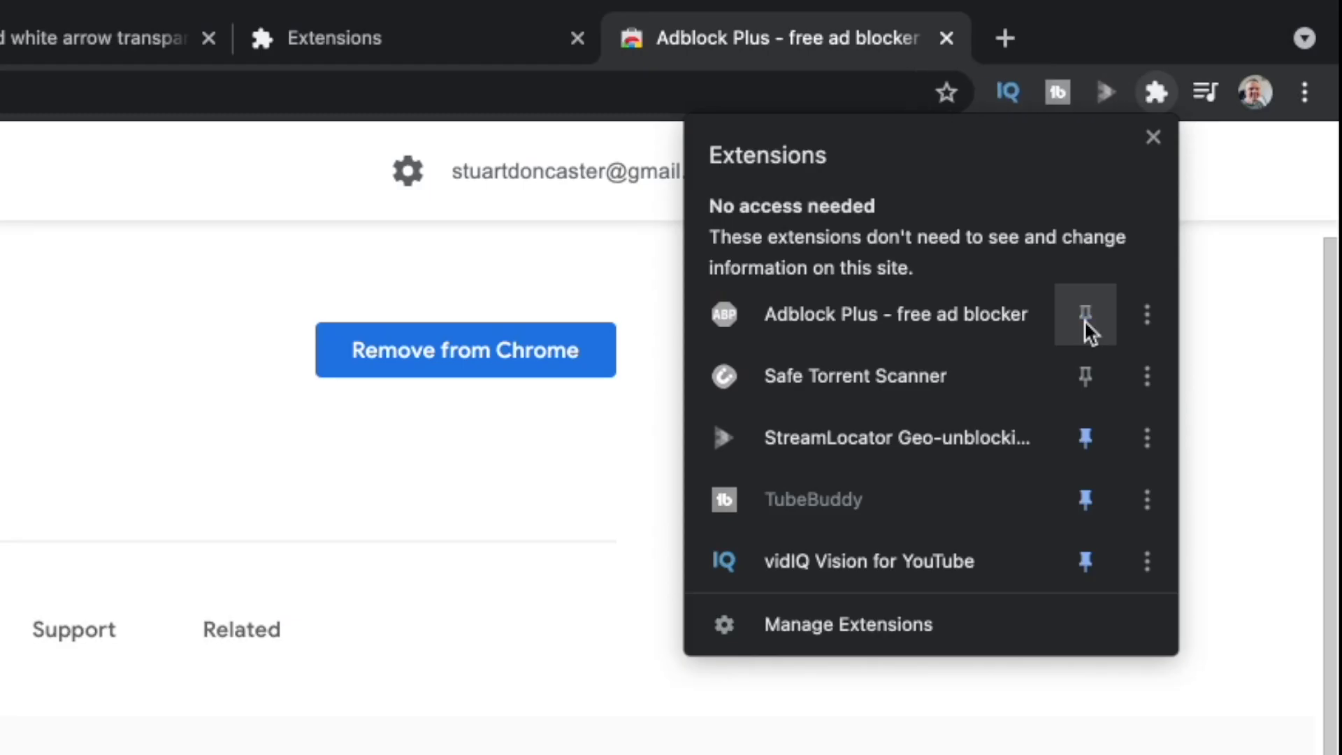
pyautogui.click(1087, 323)
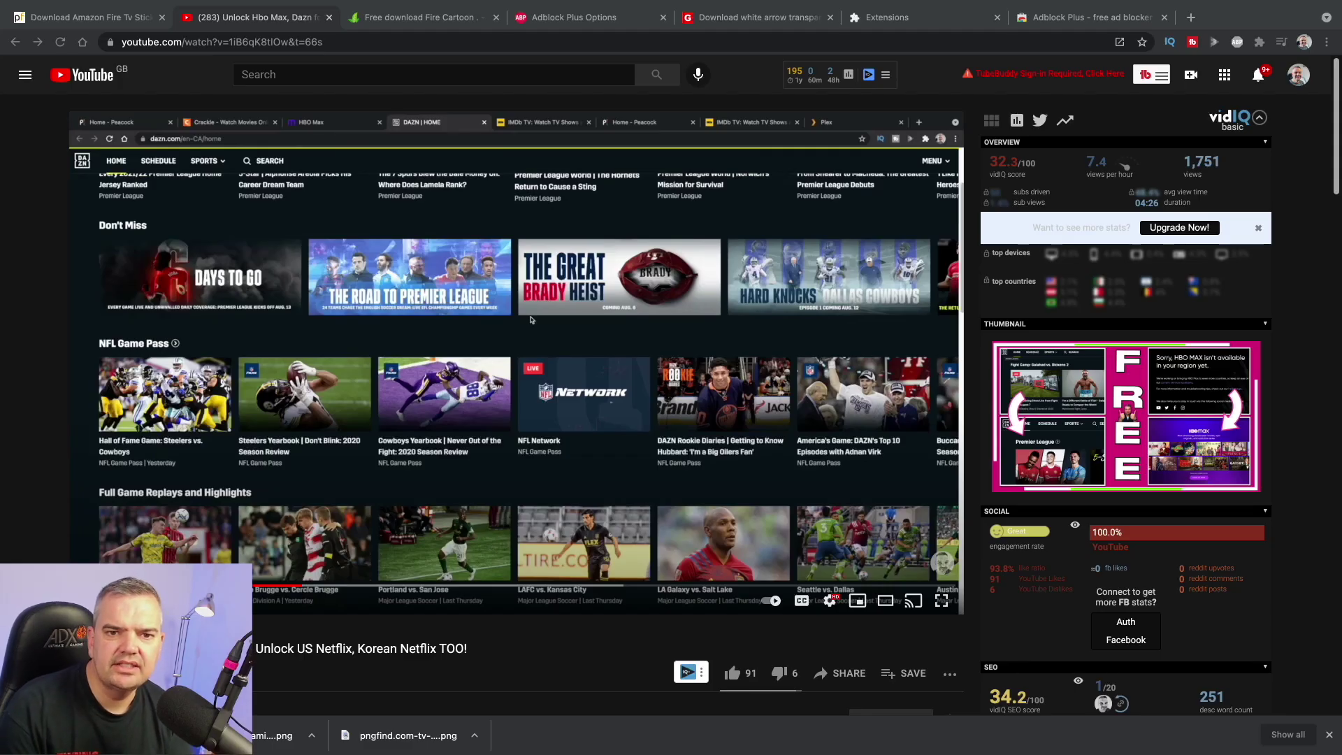
# Open the Adblock Plus options from its toolbar popup to view the whitelisted websites.
pyautogui.click(1237, 43)
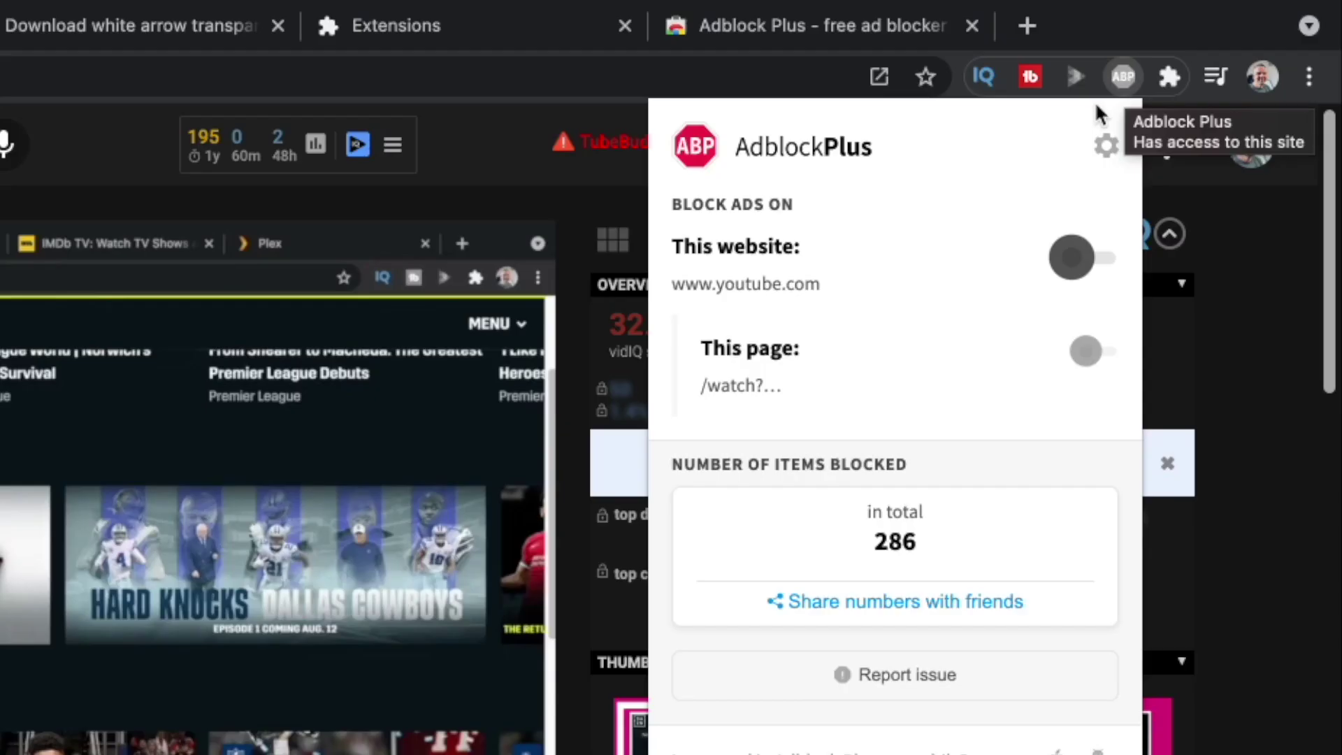
pyautogui.click(1106, 146)
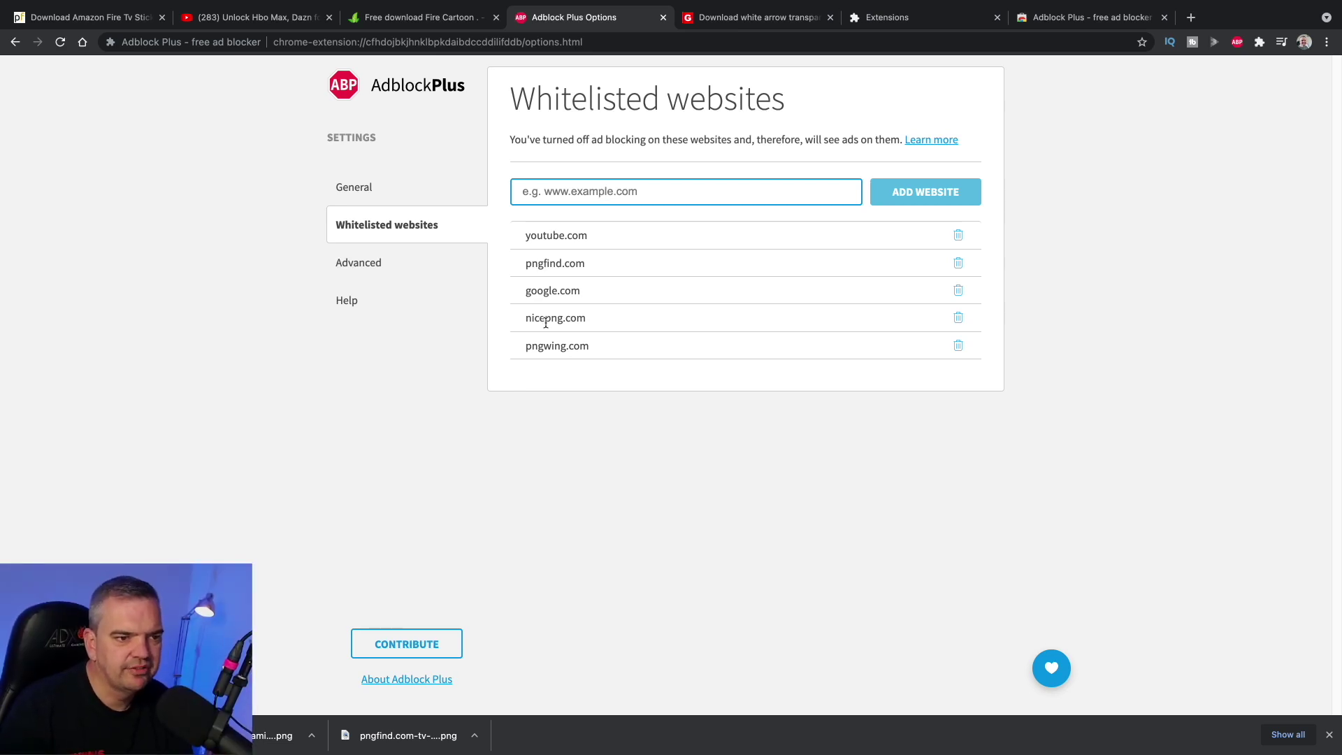
# Enable Block cookie warnings and disable additional tracking and social media icons tracking blocking.
pyautogui.click(362, 190)
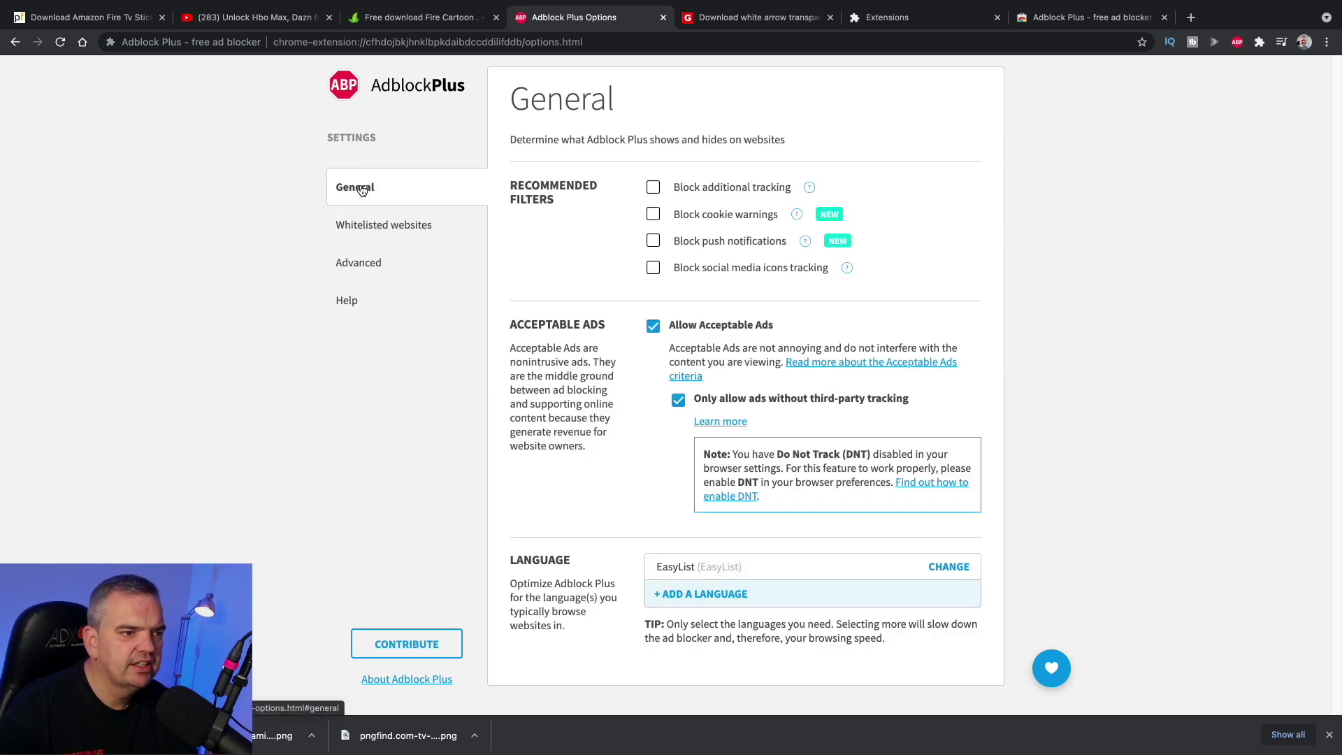
pyautogui.click(654, 216)
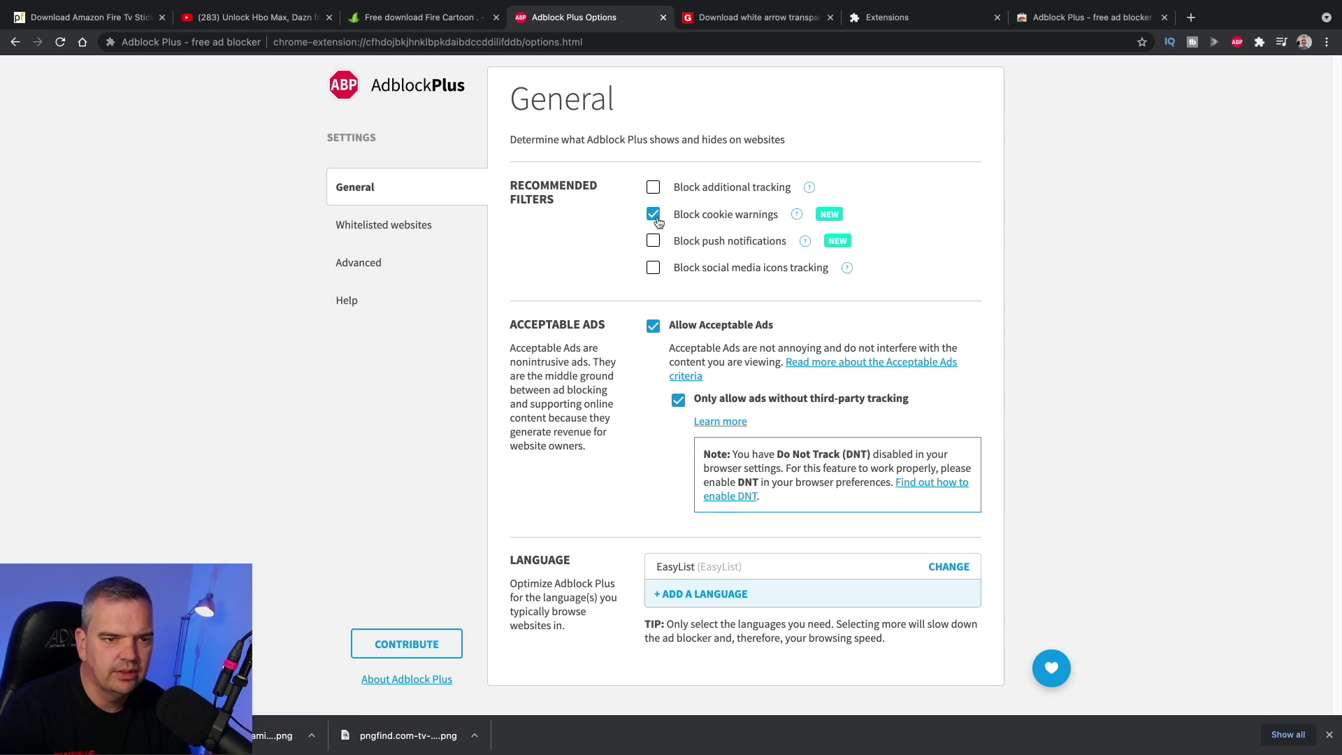
pyautogui.click(359, 263)
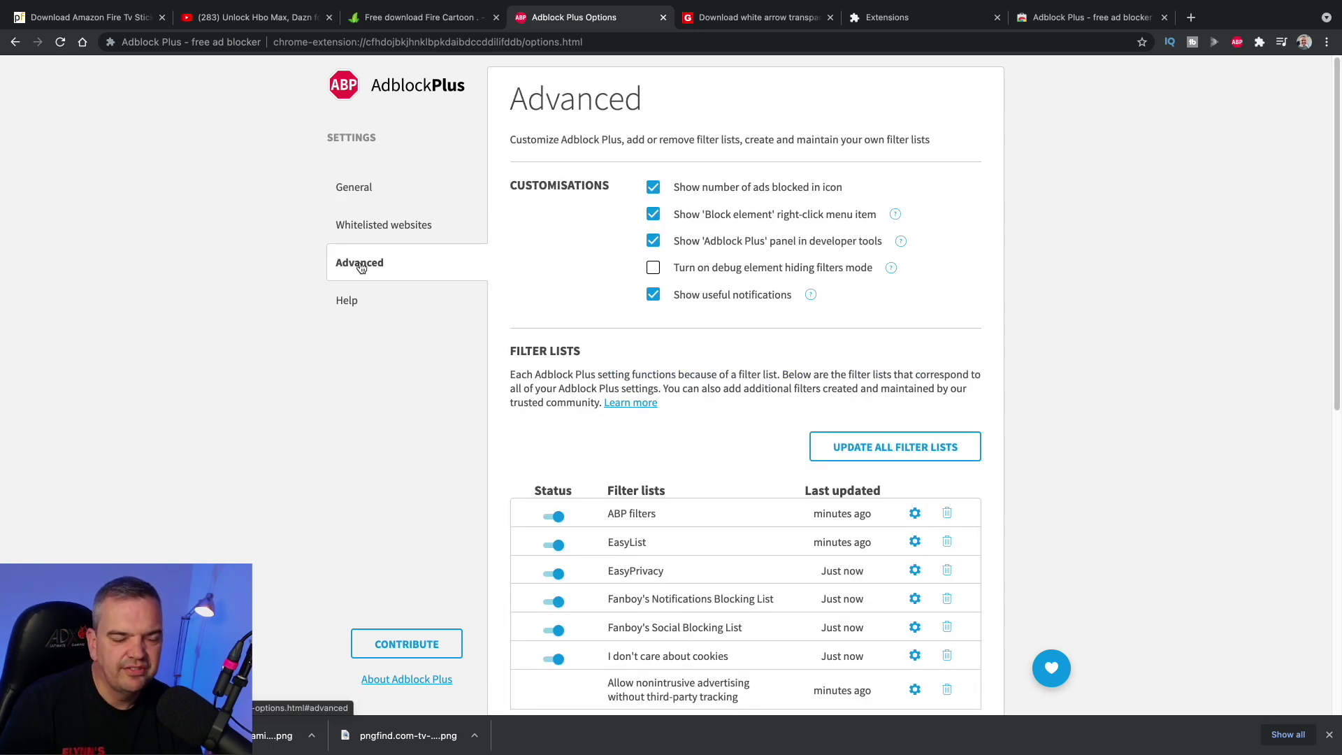
pyautogui.click(365, 196)
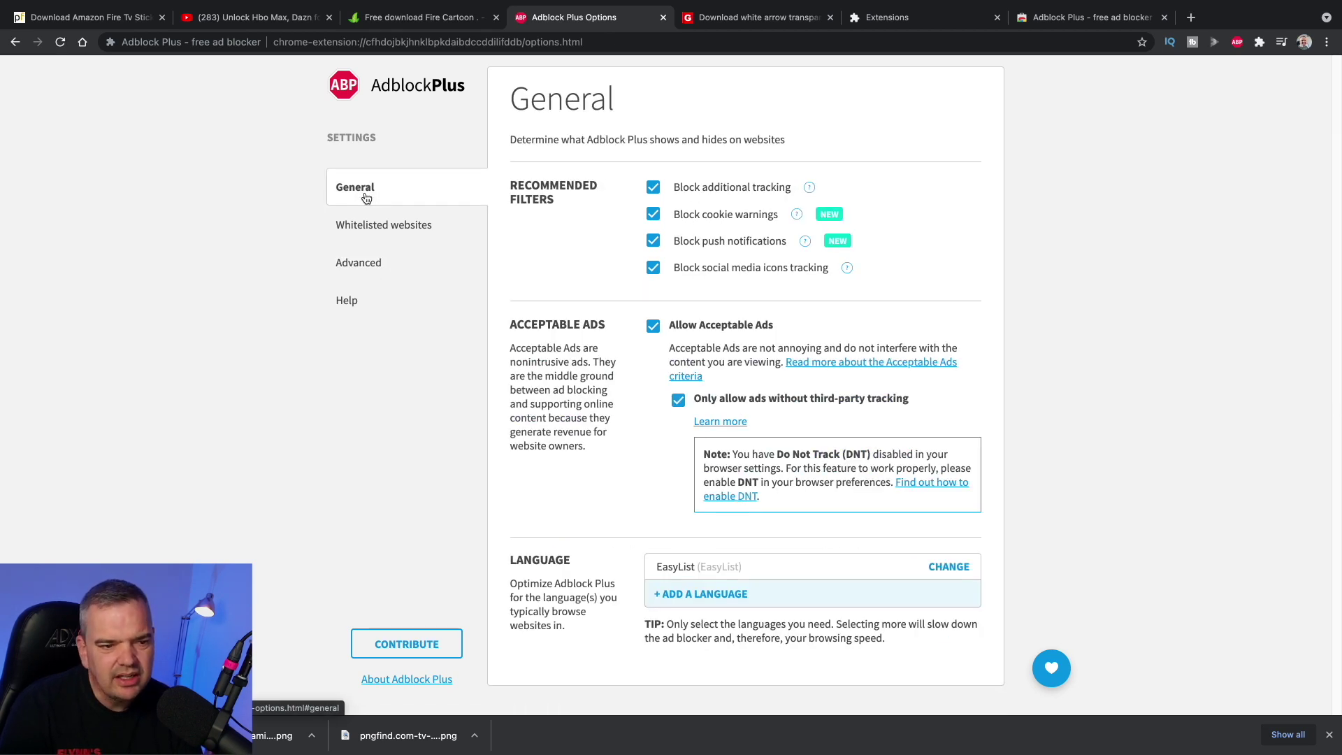
pyautogui.click(654, 189)
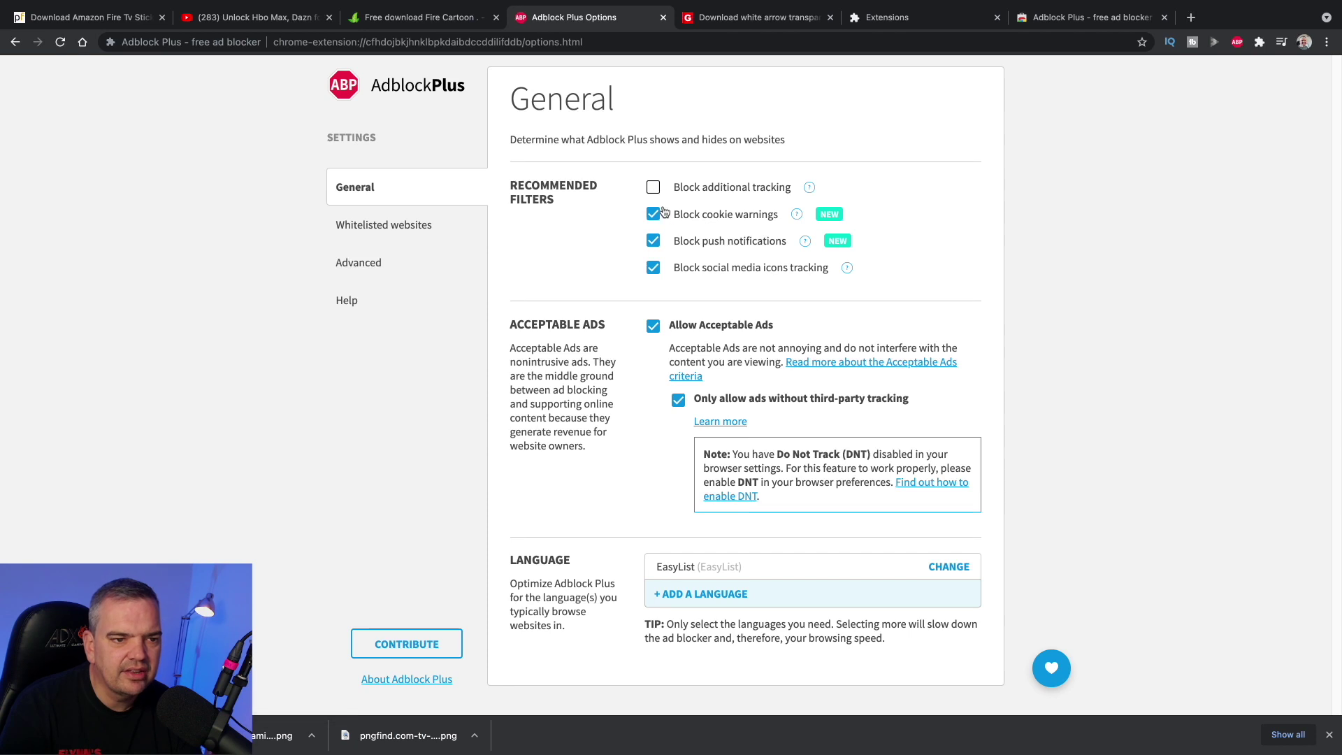
pyautogui.click(654, 269)
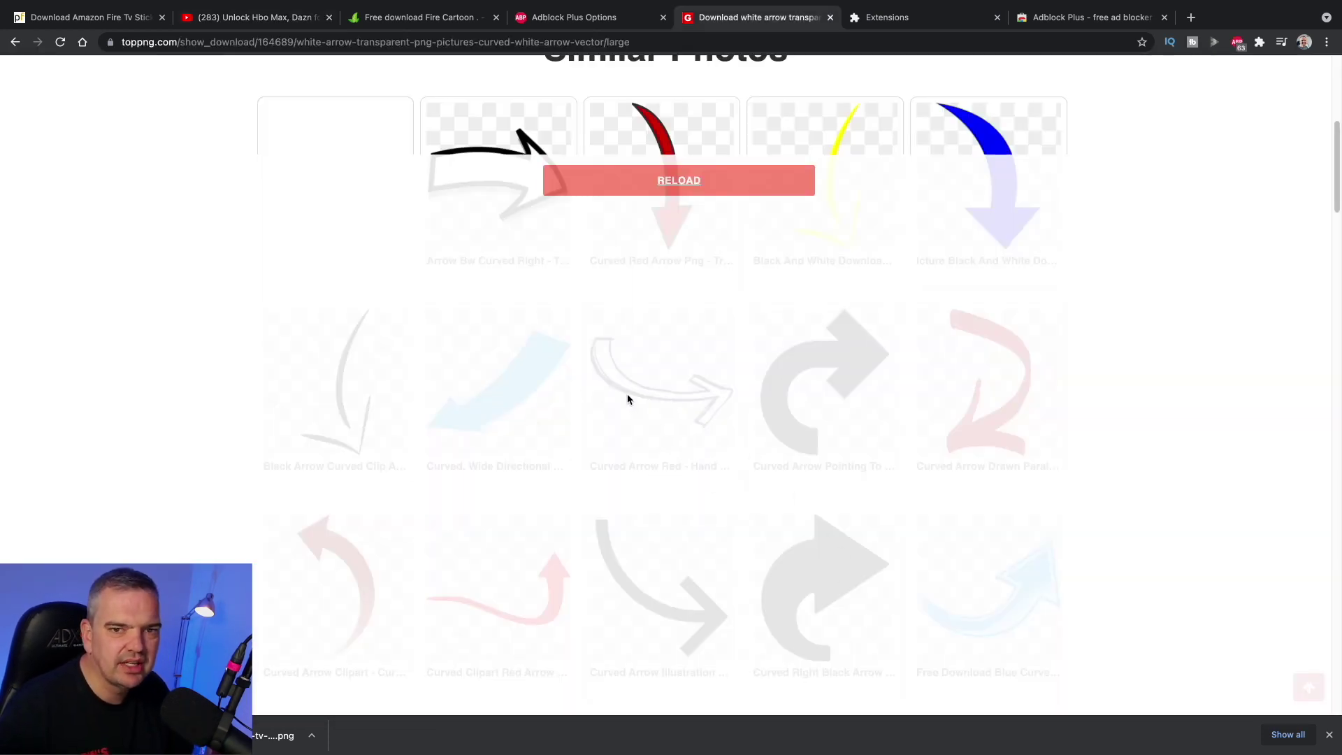
# Reload the TopPNG page and pass the 'I'm not a robot' check to download the white arrow PNG.
pyautogui.click(60, 42)
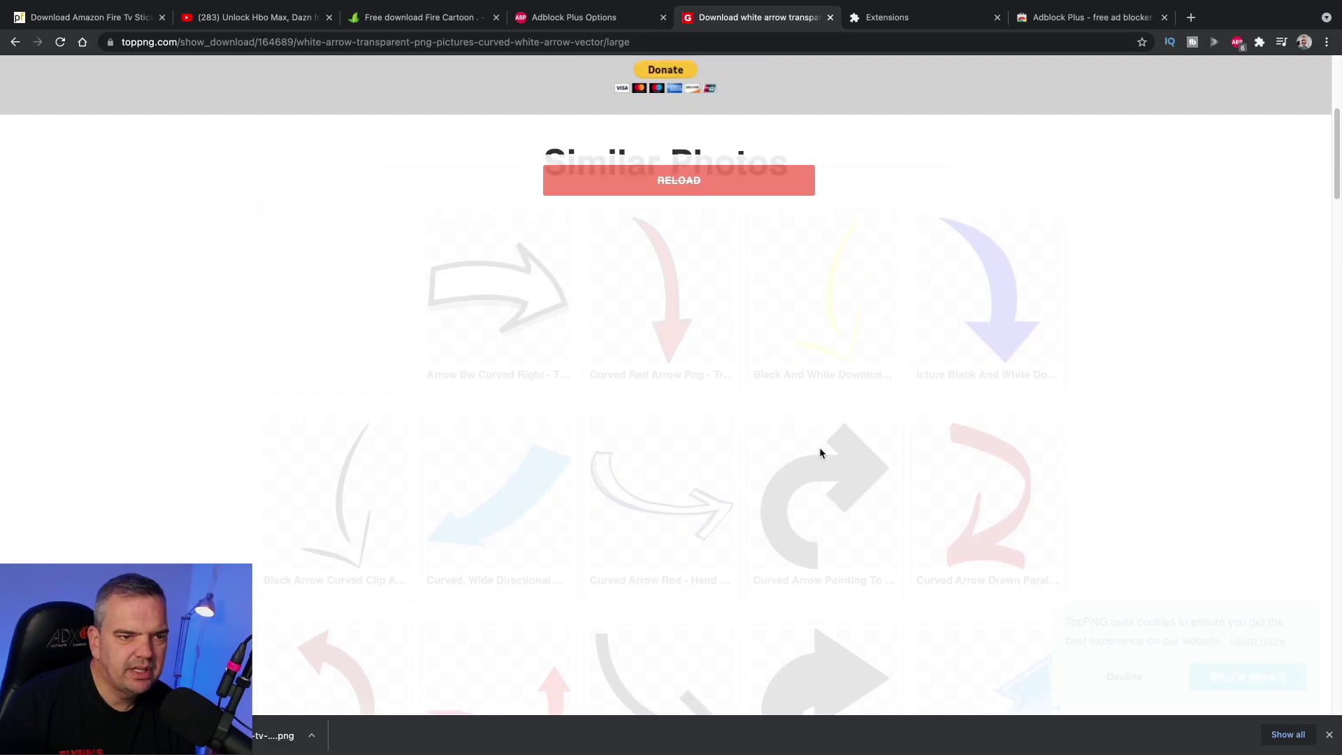
pyautogui.scroll(-3, 821, 453)
pyautogui.scroll(5, 821, 453)
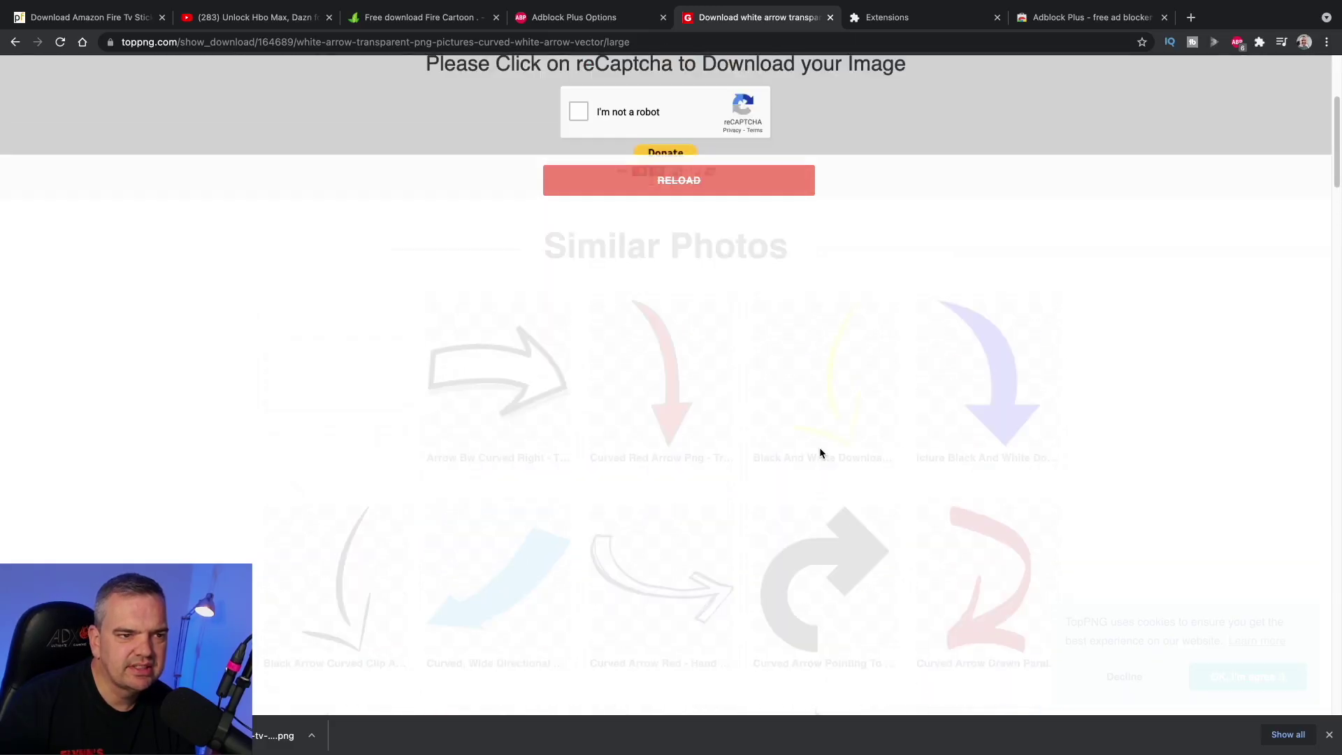
pyautogui.scroll(2, 821, 453)
pyautogui.scroll(-2, 821, 453)
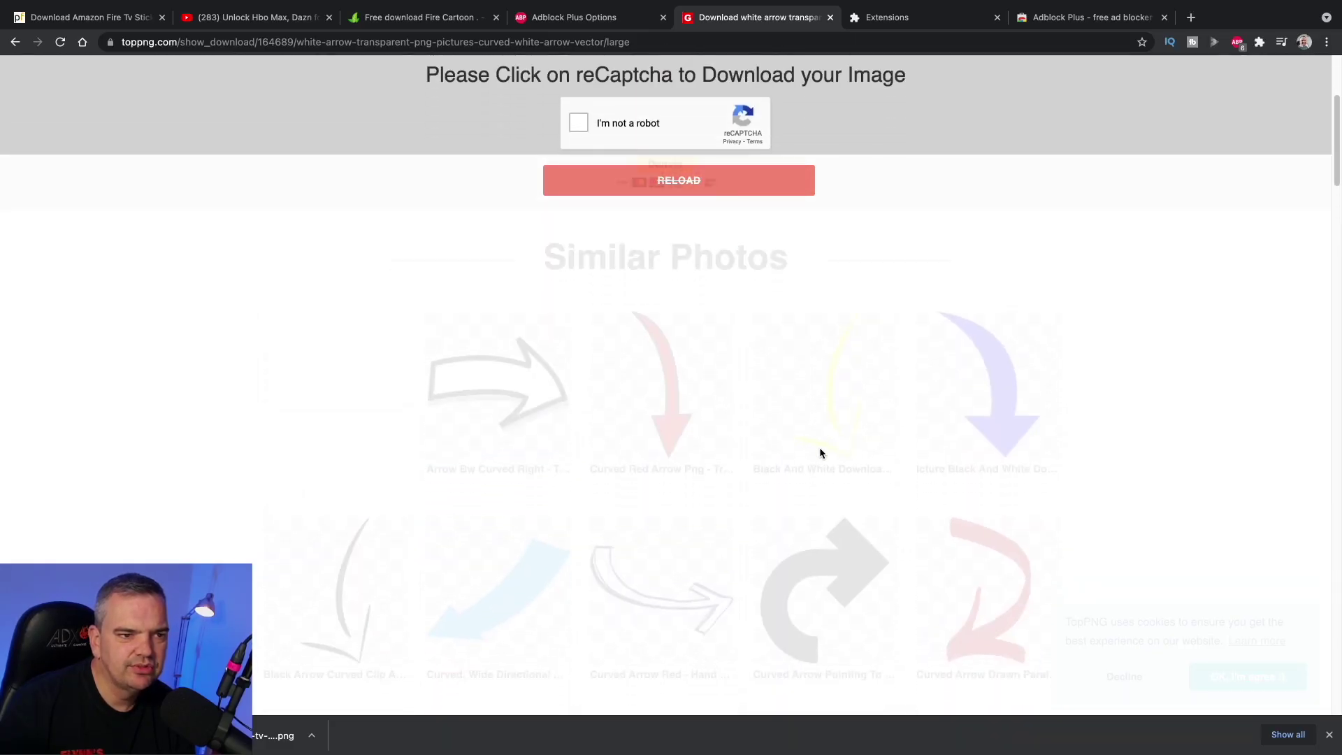
pyautogui.click(578, 132)
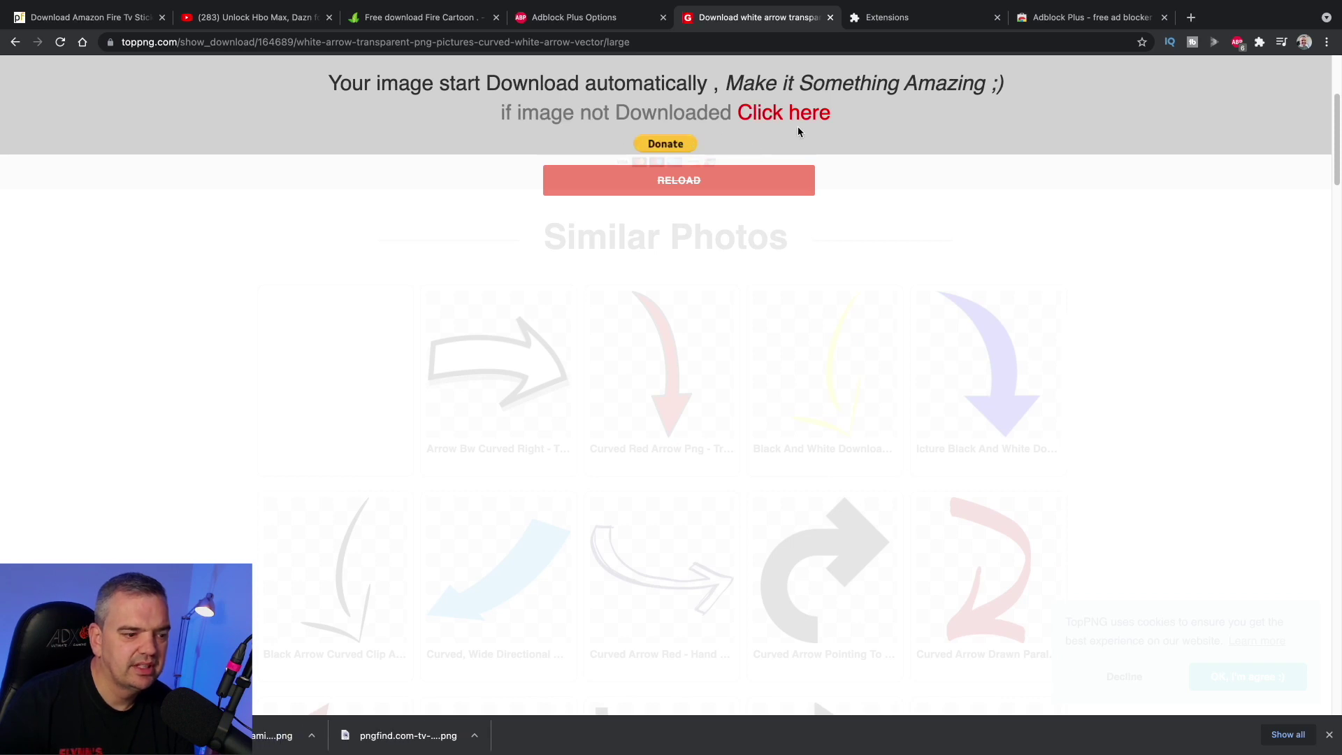